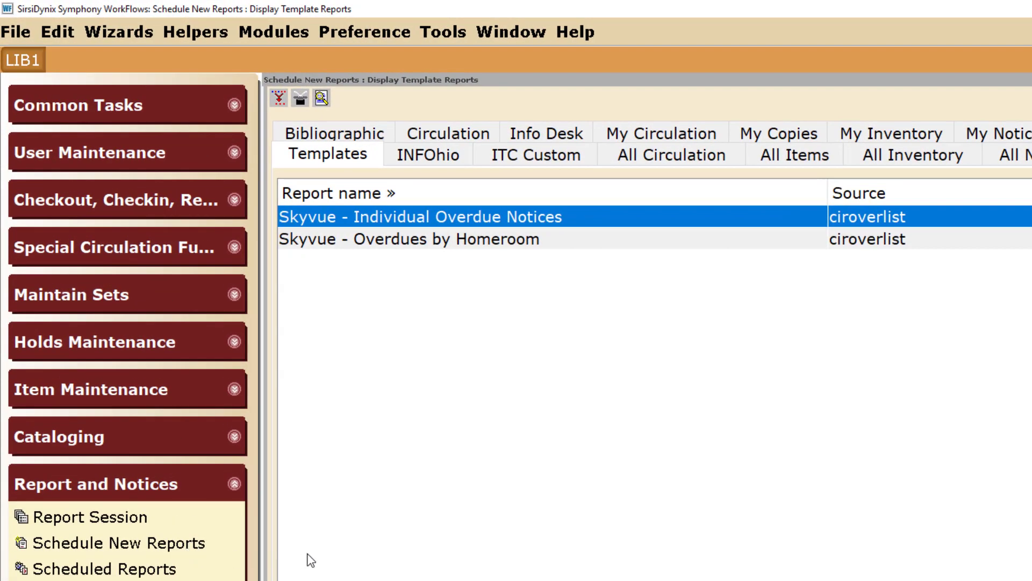
Open the INFOhio report LBL : Dumb Labels for scheduling and select SSKY as its library.
{"action": "left_click", "coordinate": [441, 158]}
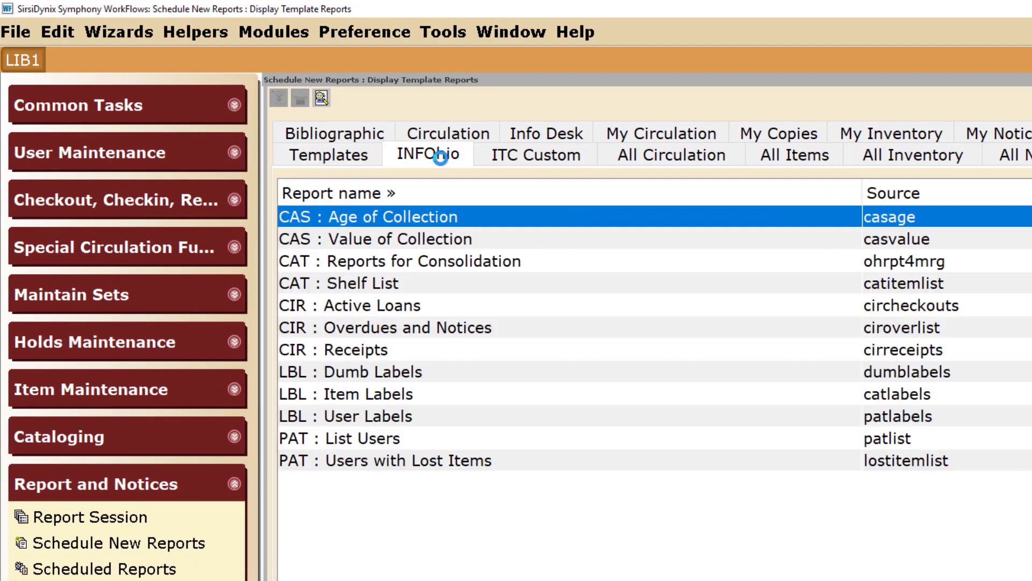
{"action": "left_click", "coordinate": [408, 376]}
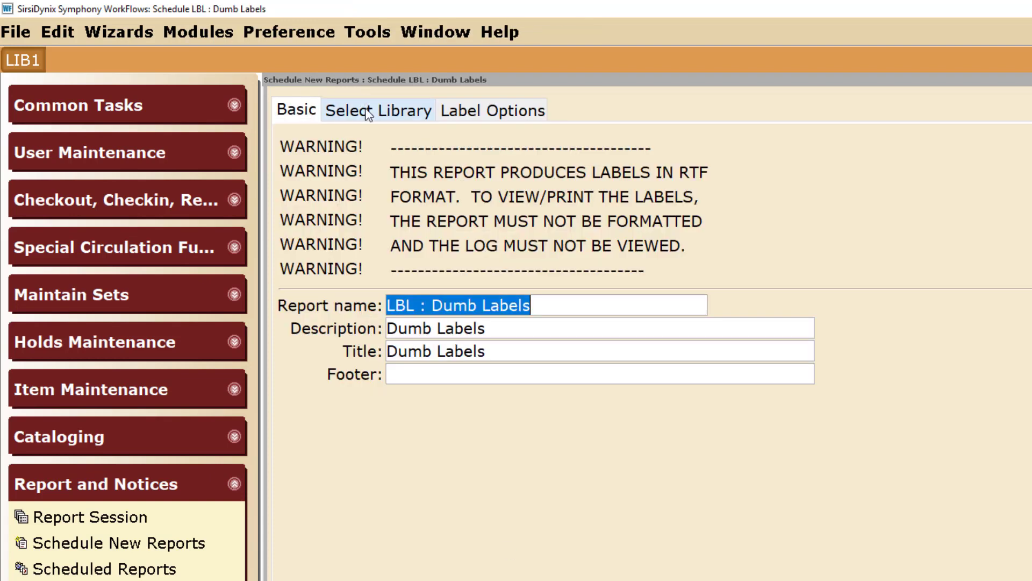
{"action": "left_click", "coordinate": [368, 113]}
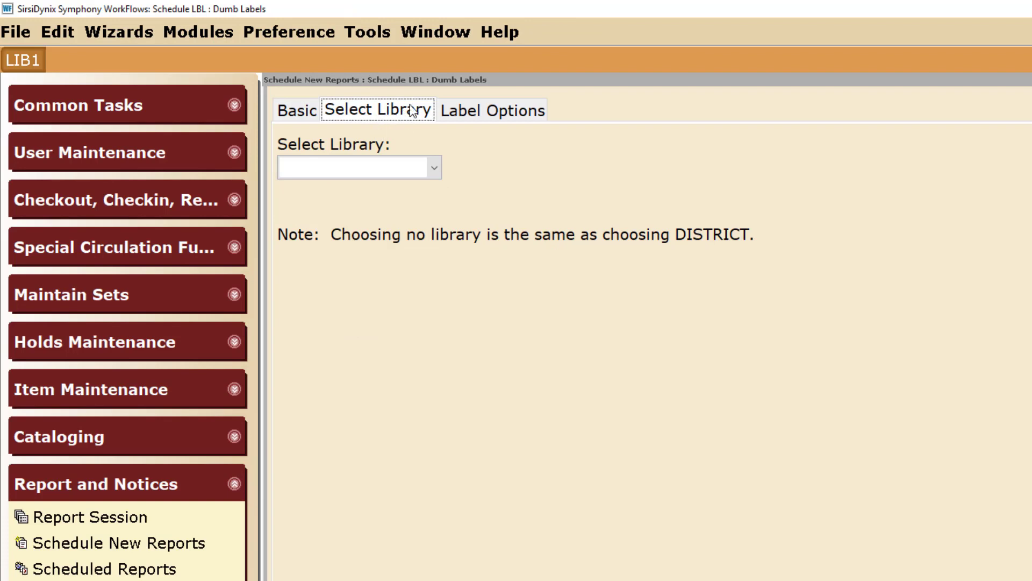
{"action": "left_click", "coordinate": [431, 170]}
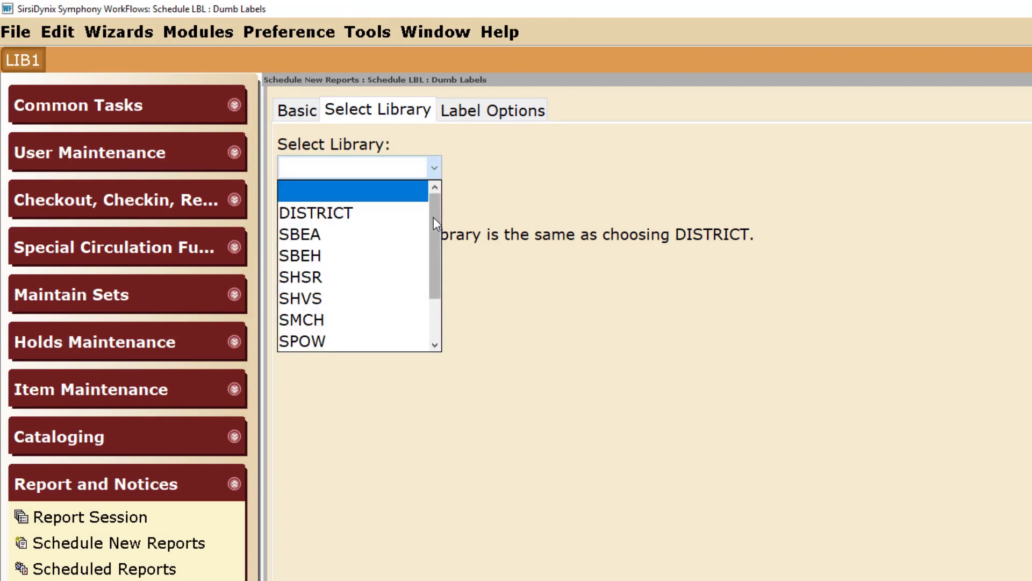
{"action": "left_click_drag", "start_coordinate": [433, 217], "coordinate": [430, 295]}
{"action": "left_click", "coordinate": [402, 315]}
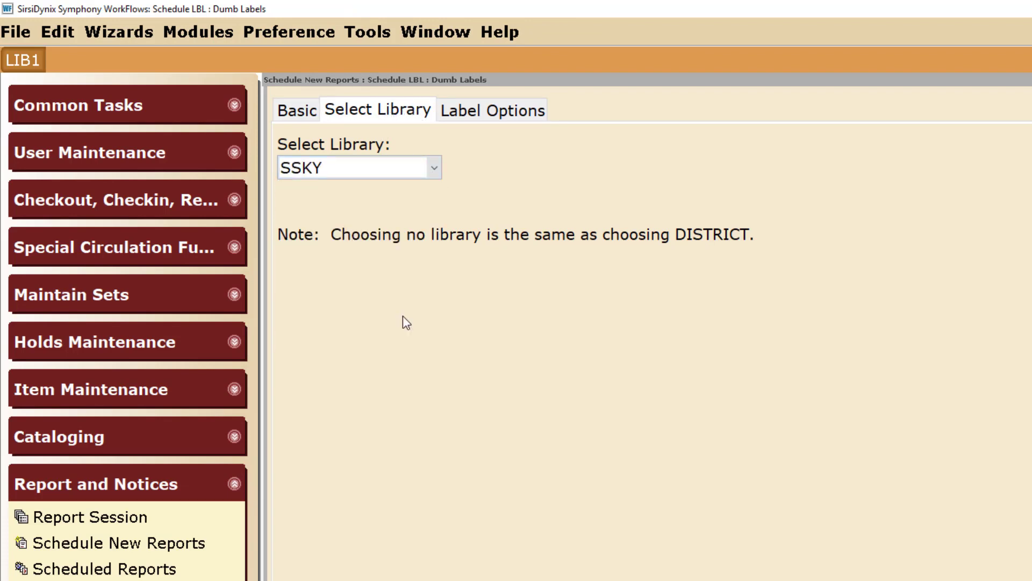
Set the number of item barcode labels to 30 and run the Dumb Labels report.
{"action": "left_click", "coordinate": [494, 113]}
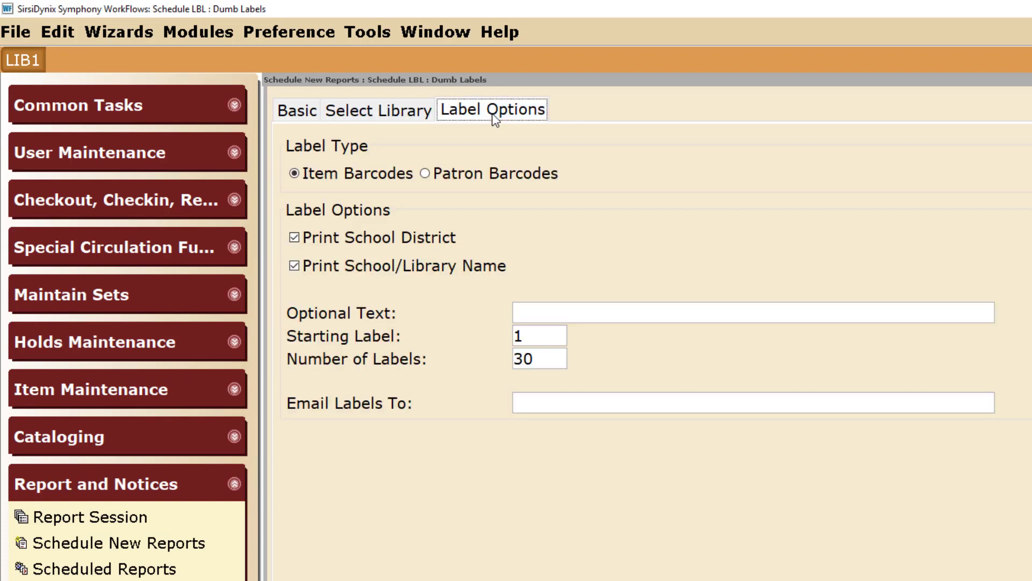
{"action": "left_click", "coordinate": [565, 360]}
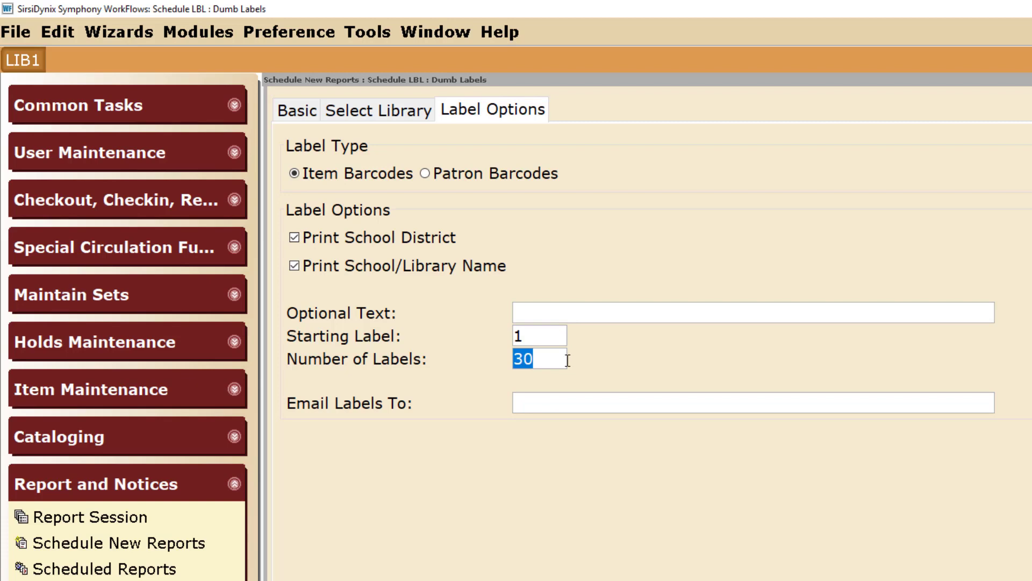
{"action": "type", "text": "60"}
{"action": "key", "text": "BackSpace"}
{"action": "key", "text": "BackSpace"}
{"action": "type", "text": "90"}
{"action": "key", "text": "BackSpace"}
{"action": "key", "text": "BackSpace"}
{"action": "type", "text": "30"}
{"action": "key", "text": "Return"}
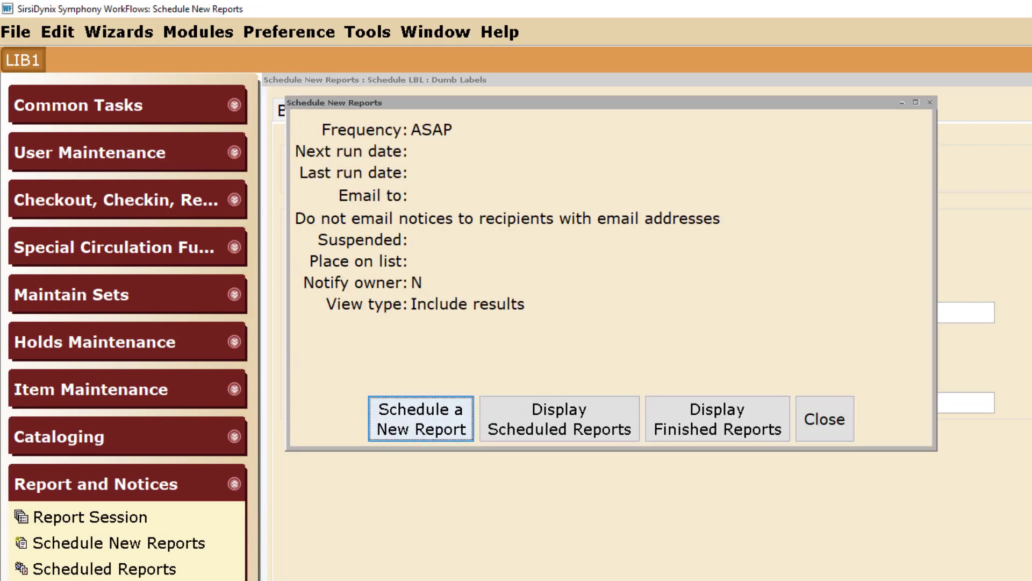
Display the finished reports and open the Dumb Labels result without the log or report formatting.
{"action": "left_click", "coordinate": [720, 426]}
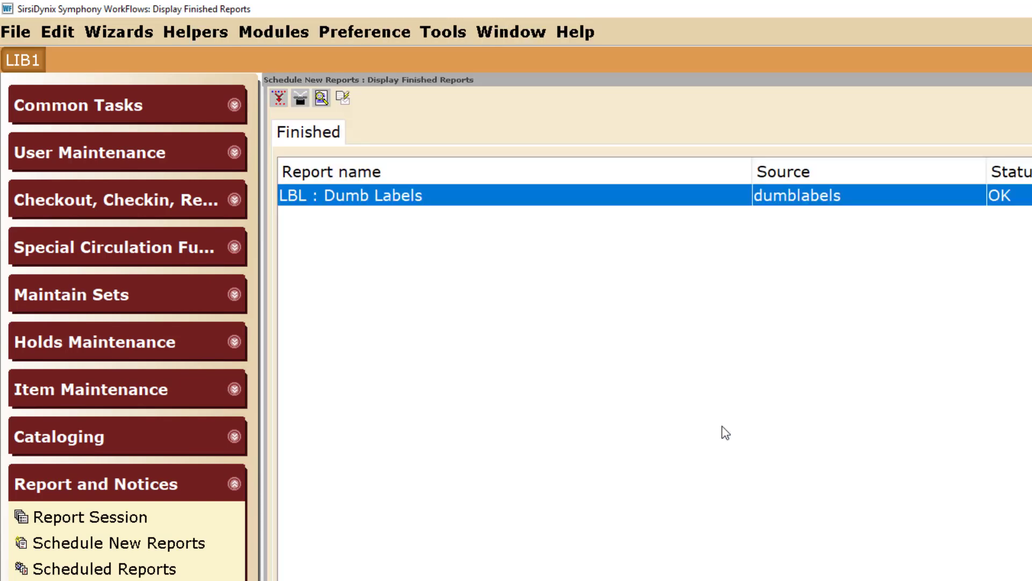
{"action": "double_click", "coordinate": [347, 195]}
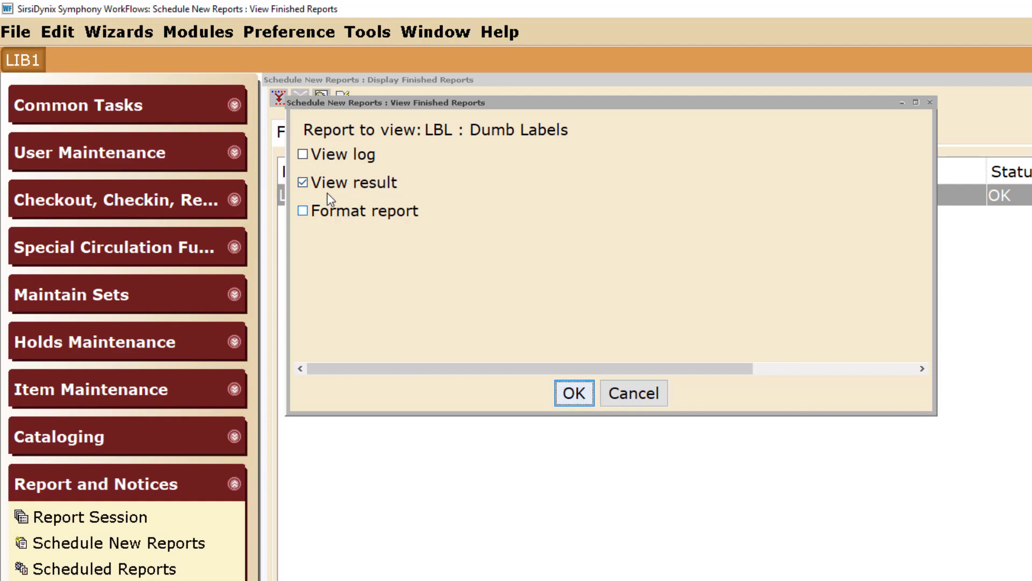
{"action": "left_click", "coordinate": [563, 396]}
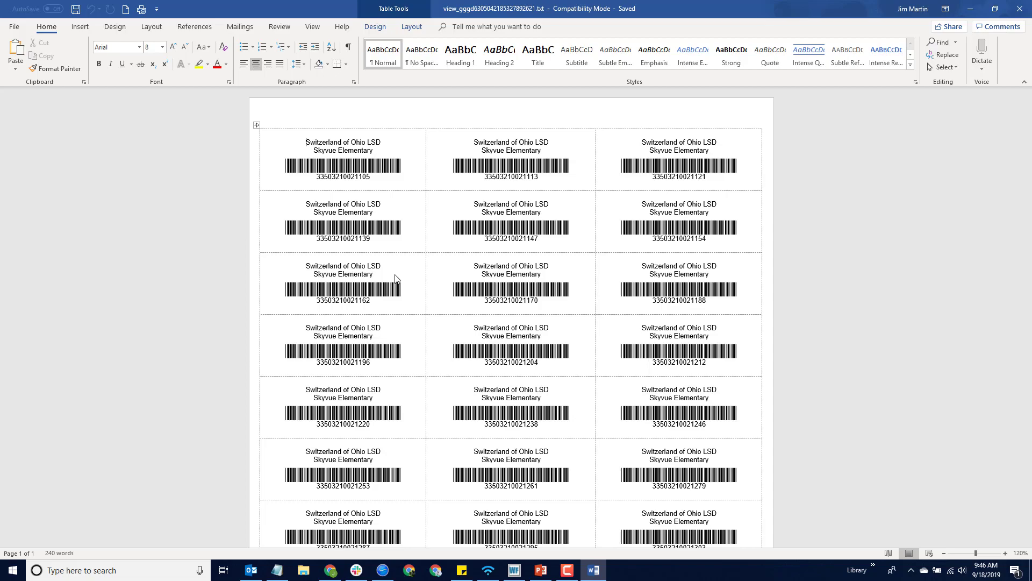
Switch to the BLUEcloud Central sign-in page in the browser and examine the two parts of the username.
{"action": "key", "text": "alt+Tab"}
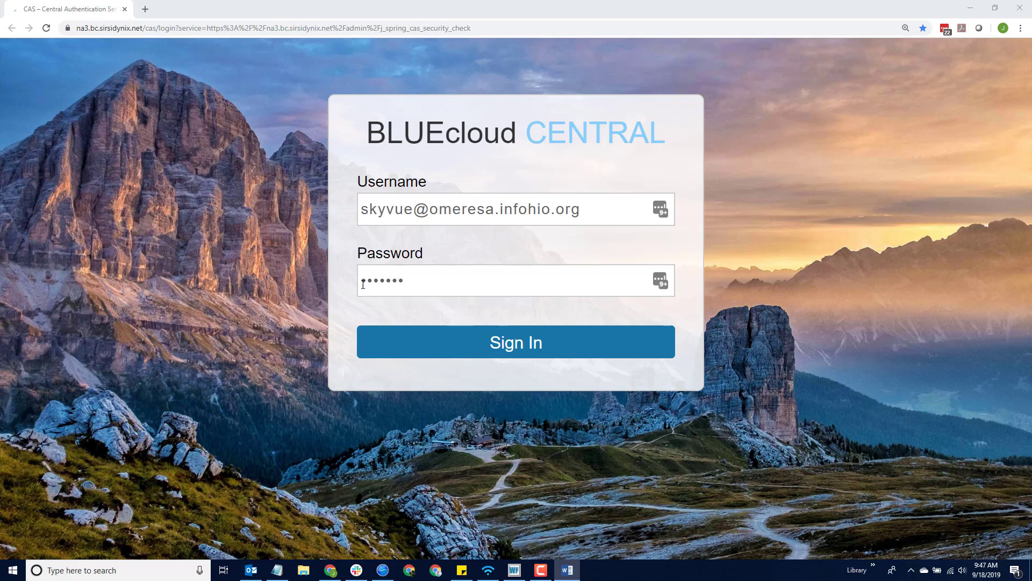
{"action": "left_click_drag", "start_coordinate": [414, 213], "coordinate": [353, 214]}
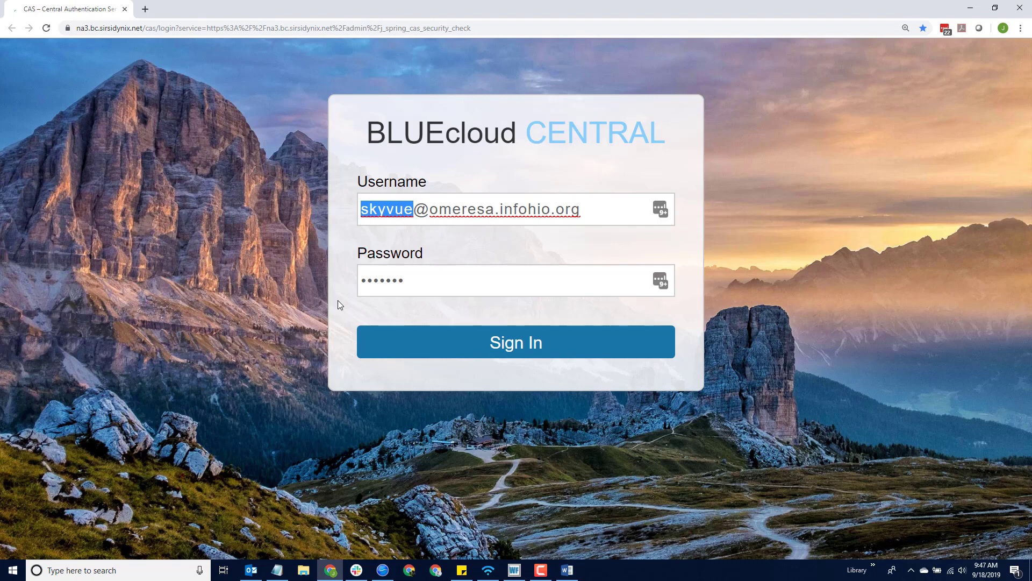
{"action": "key", "text": "Right"}
{"action": "key", "text": "shift+Right"}
{"action": "key", "text": "shift+Right"}
{"action": "key", "text": "shift+Right"}
{"action": "key", "text": "shift+Right"}
{"action": "key", "text": "shift+Right"}
{"action": "key", "text": "shift+Right"}
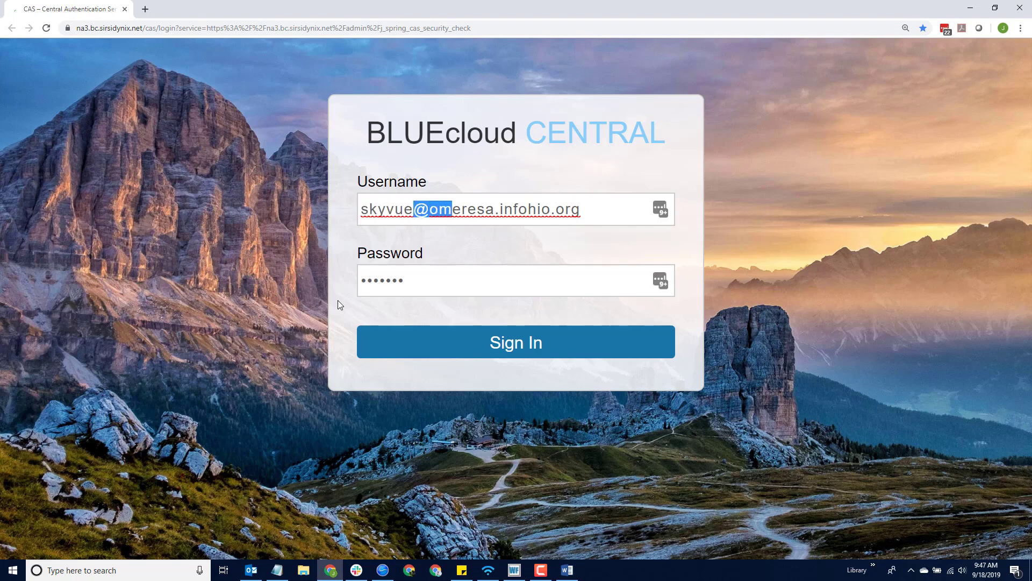
{"action": "key", "text": "shift+Right"}
{"action": "key", "text": "shift+Right"}
{"action": "key", "text": "shift+Right"}
{"action": "key", "text": "shift+Right"}
{"action": "key", "text": "shift+Right"}
{"action": "key", "text": "shift+Right"}
{"action": "key", "text": "shift+Right"}
{"action": "key", "text": "shift+Right"}
{"action": "key", "text": "shift+Right"}
{"action": "key", "text": "shift+Right"}
{"action": "key", "text": "shift+Right"}
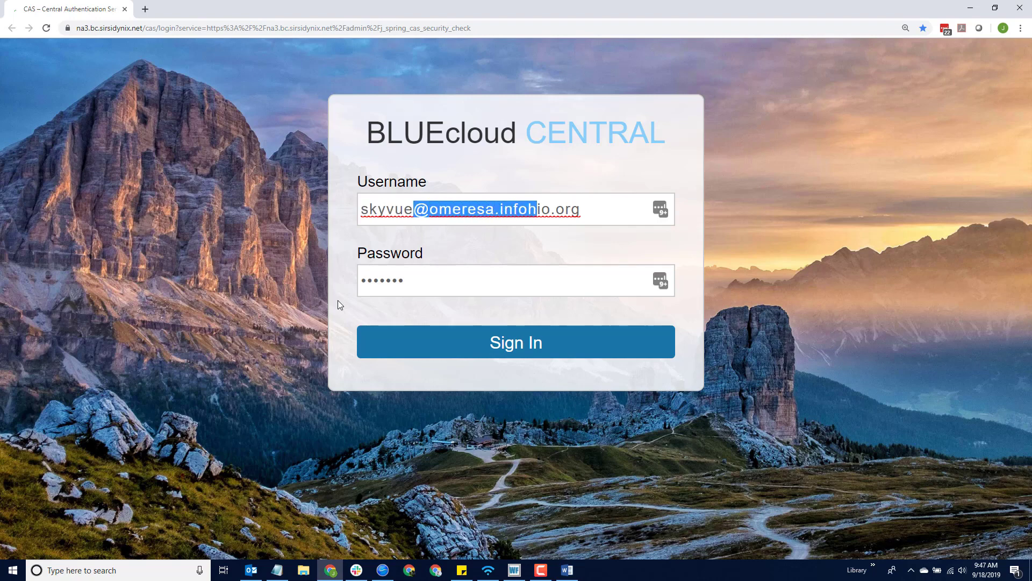
{"action": "key", "text": "shift+Right"}
{"action": "key", "text": "shift+Right"}
{"action": "key", "text": "shift+Right"}
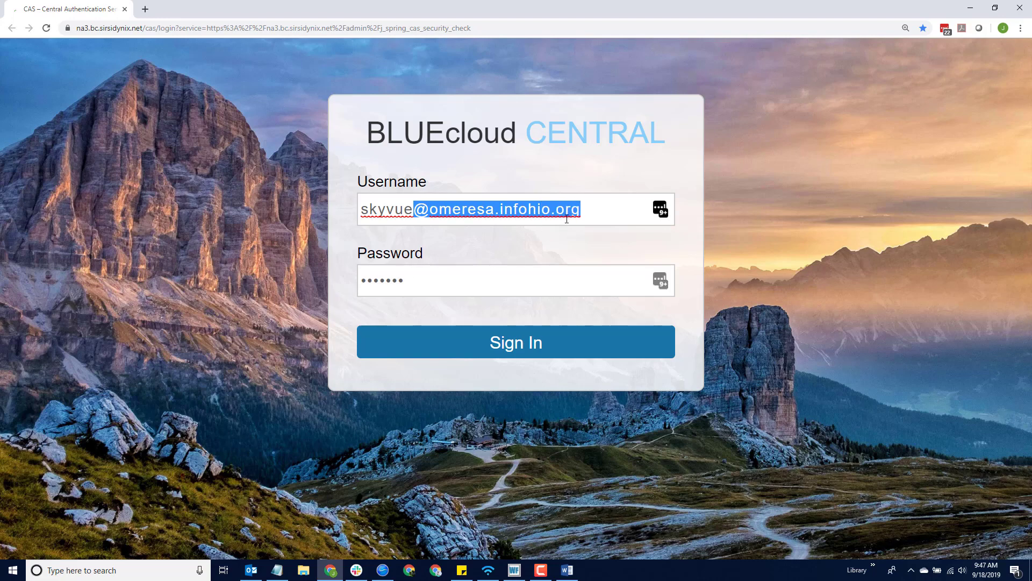
{"action": "left_click", "coordinate": [587, 210]}
Replace the account password and sign in to BLUEcloud Central.
{"action": "left_click", "coordinate": [461, 286]}
{"action": "key", "text": "ctrl+a"}
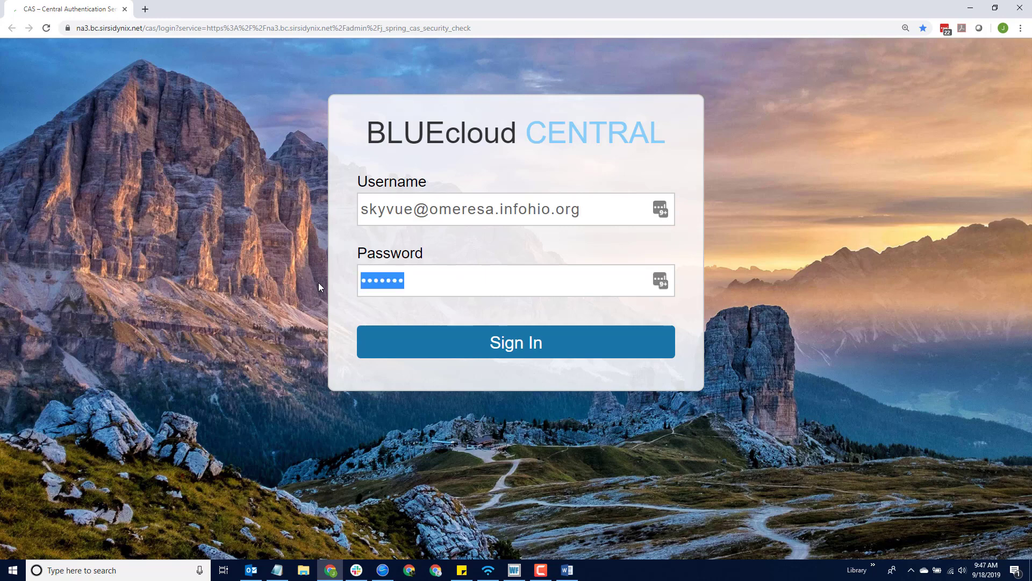
{"action": "type", "text": "•••••••"}
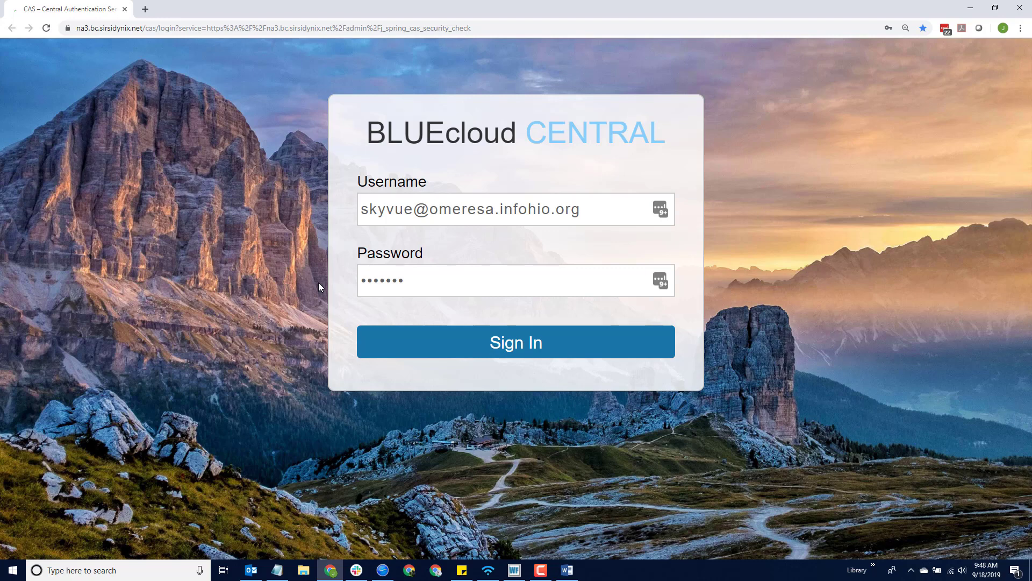
{"action": "left_click", "coordinate": [471, 333]}
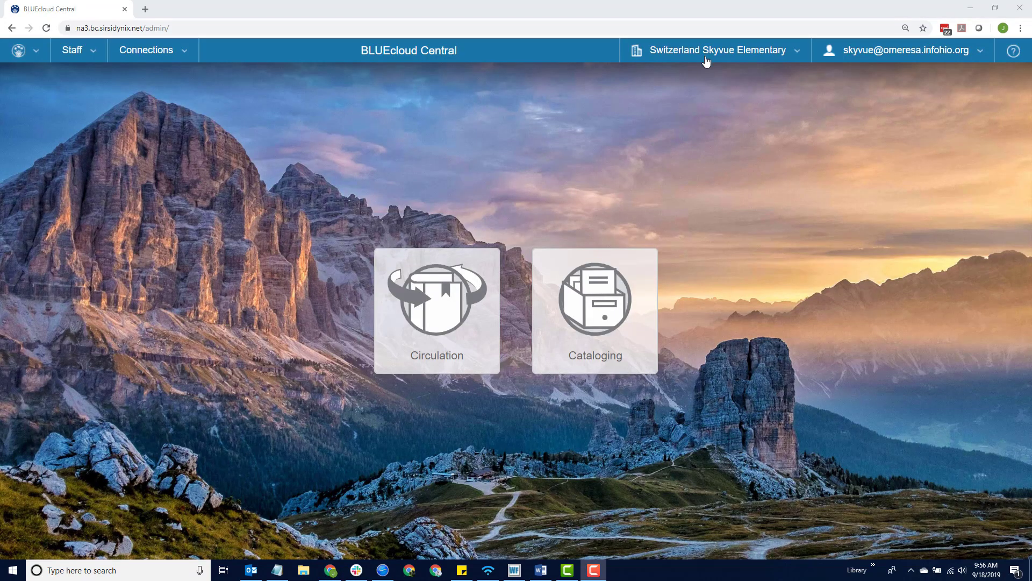
Open Cataloging and search all targets for "war horse".
{"action": "left_click", "coordinate": [609, 300]}
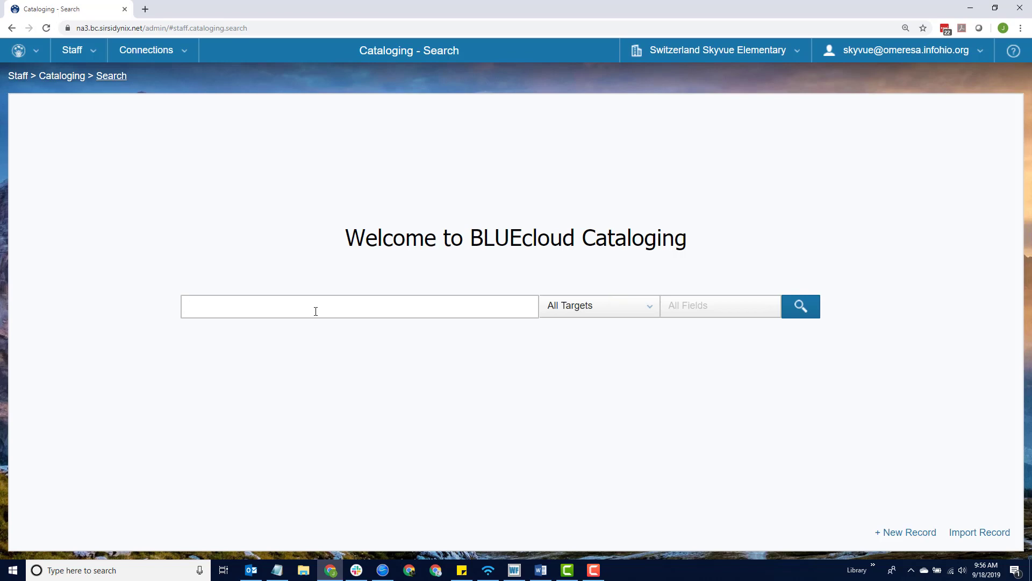
{"action": "type", "text": "war horse"}
{"action": "key", "text": "Return"}
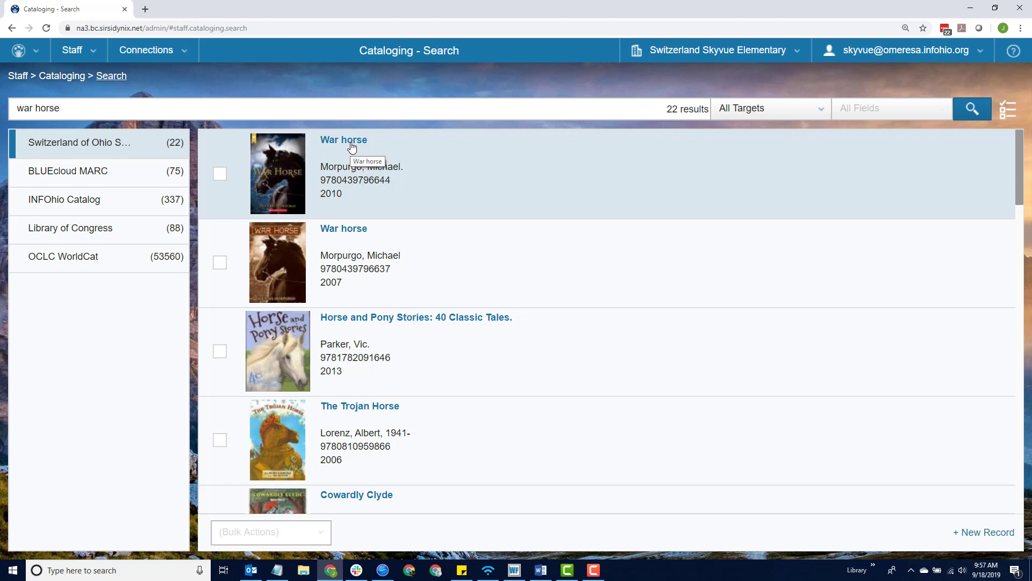
Open the SSKY holdings under FIC MOR for the 2010 edition of War horse.
{"action": "left_click", "coordinate": [353, 142]}
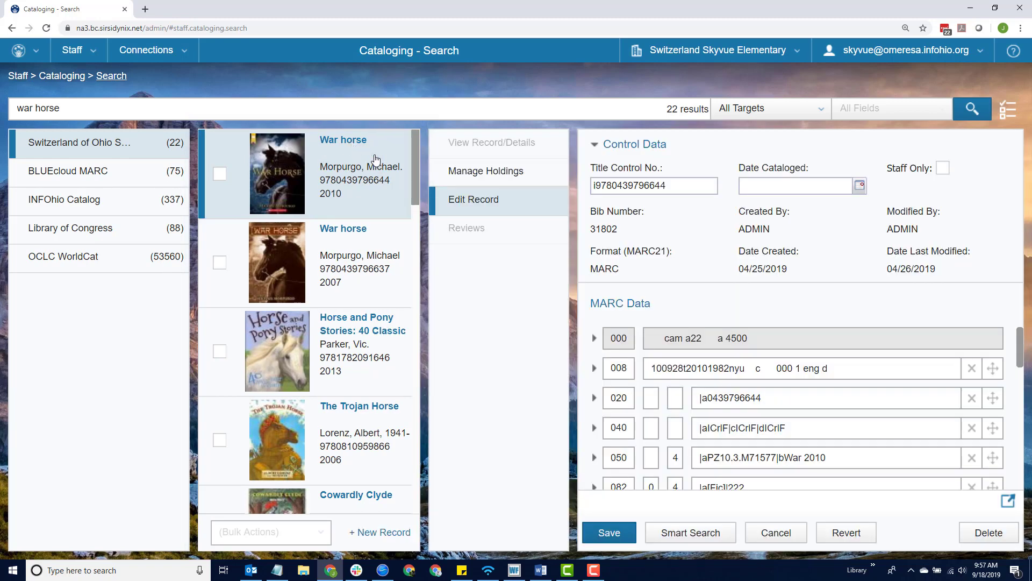
{"action": "left_click", "coordinate": [479, 176]}
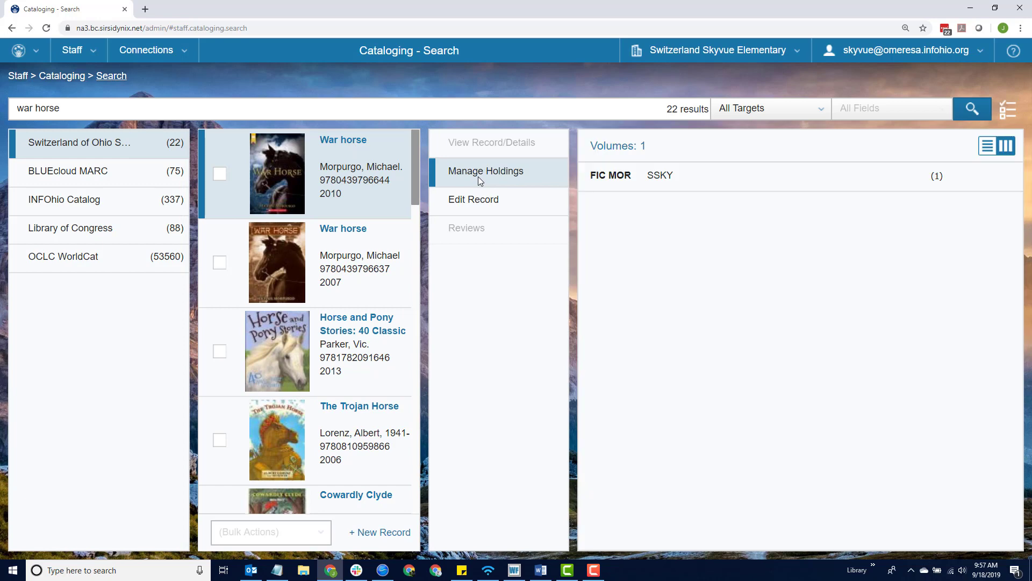
{"action": "left_click", "coordinate": [681, 189]}
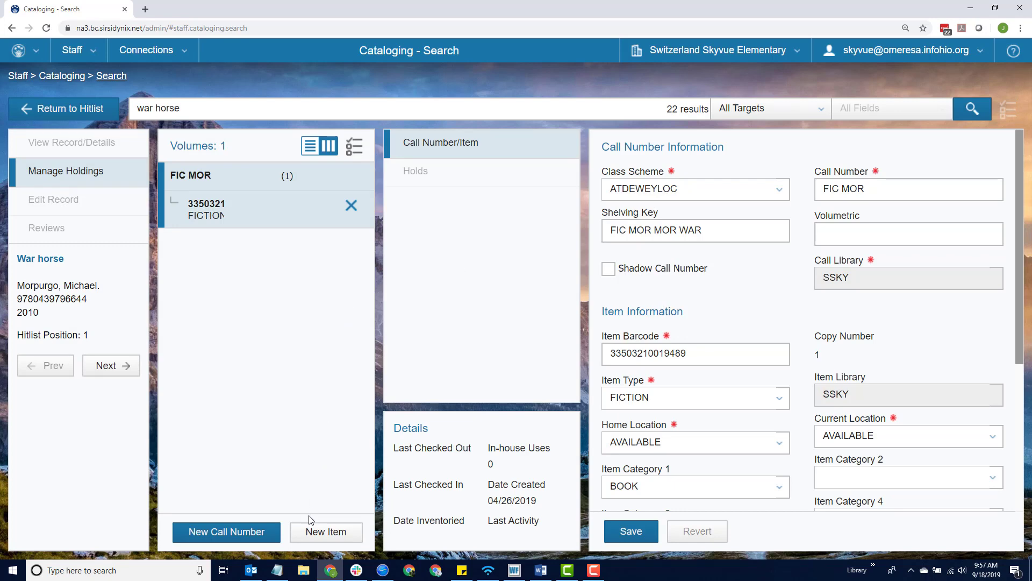
{"action": "left_click", "coordinate": [326, 533]}
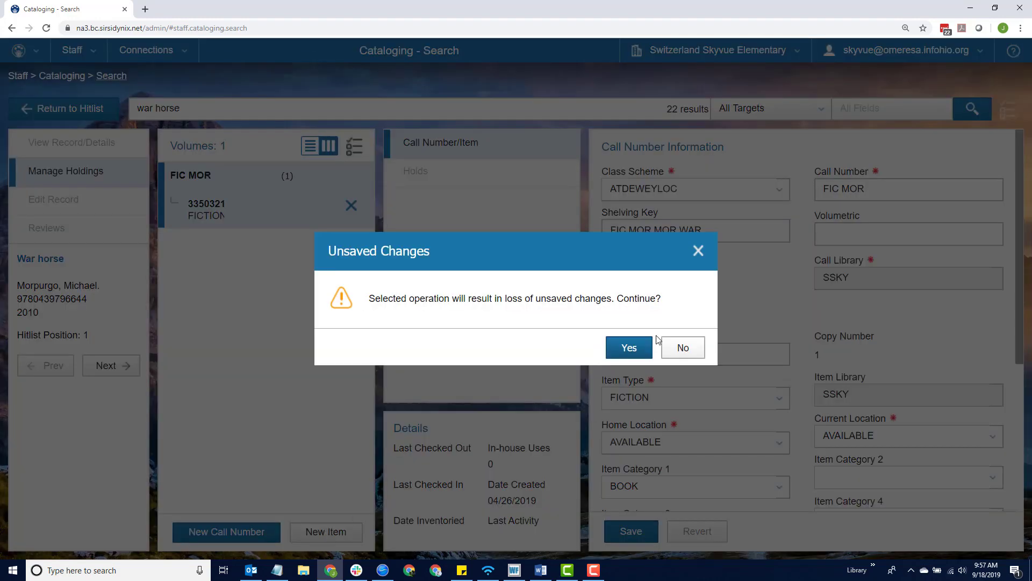
{"action": "left_click", "coordinate": [631, 347]}
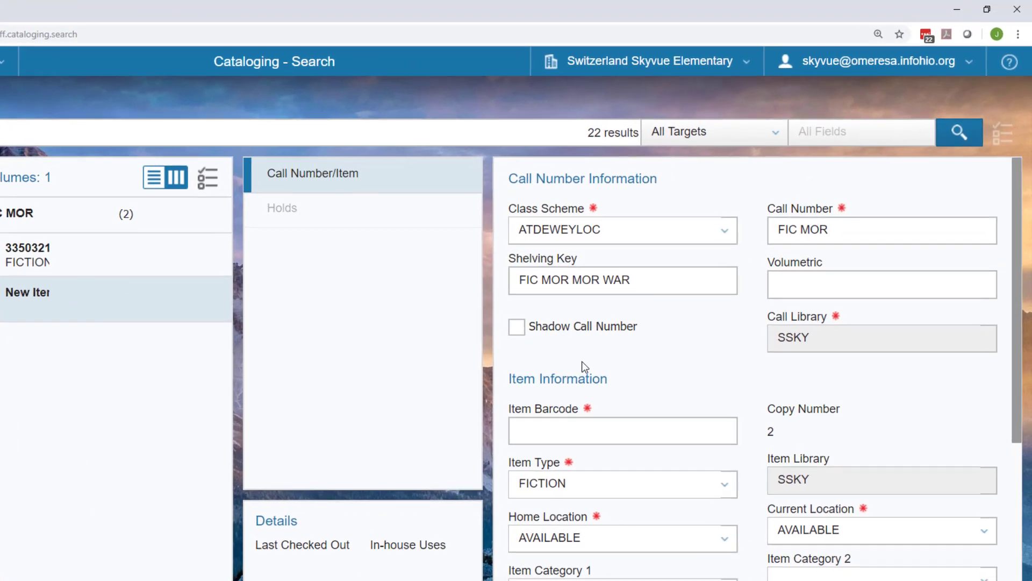
{"action": "left_click", "coordinate": [638, 435]}
{"action": "type", "text": "33503210021105"}
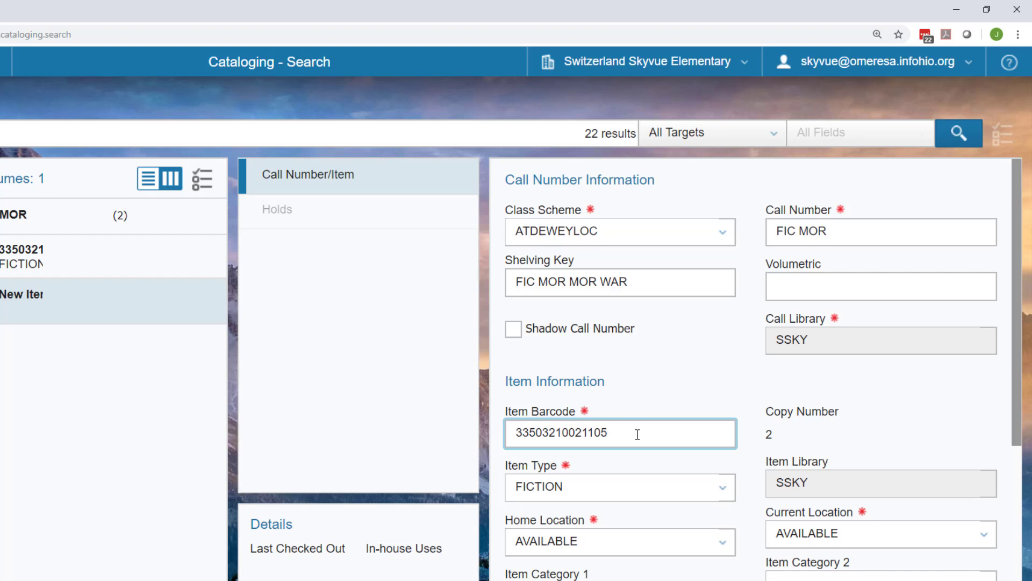
Review the new item's Item Type, Home Location, Item Category 1 and Item Category 2 options without changing them.
{"action": "scroll", "coordinate": [638, 435], "scroll_direction": "down", "scroll_amount": 2}
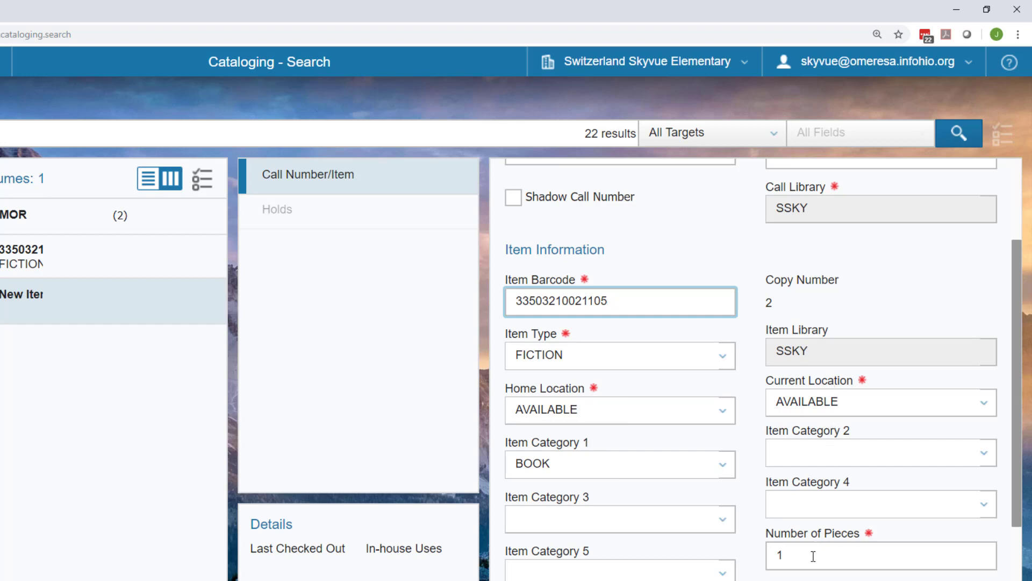
{"action": "scroll", "coordinate": [807, 576], "scroll_direction": "down", "scroll_amount": 1}
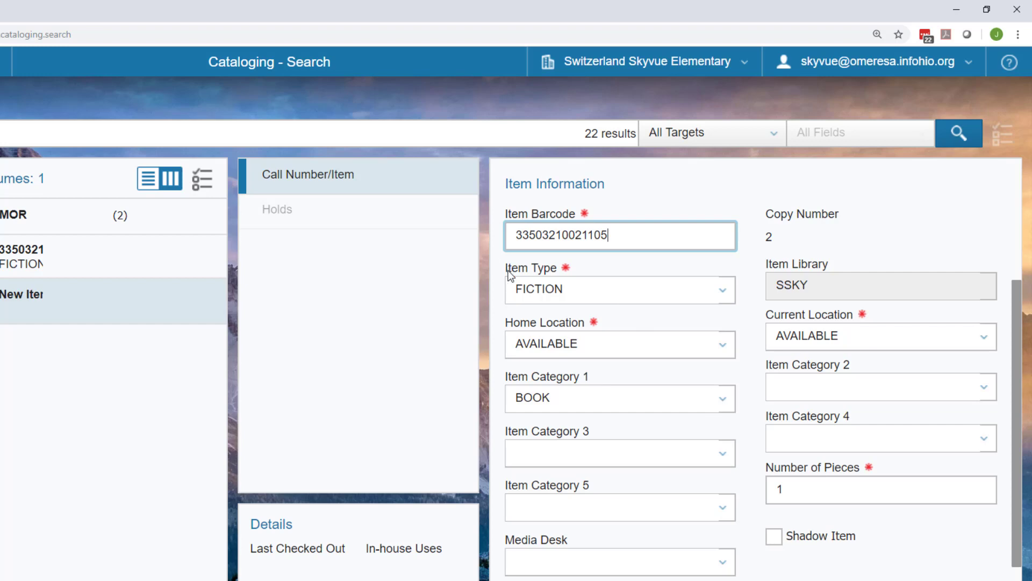
{"action": "left_click", "coordinate": [723, 290]}
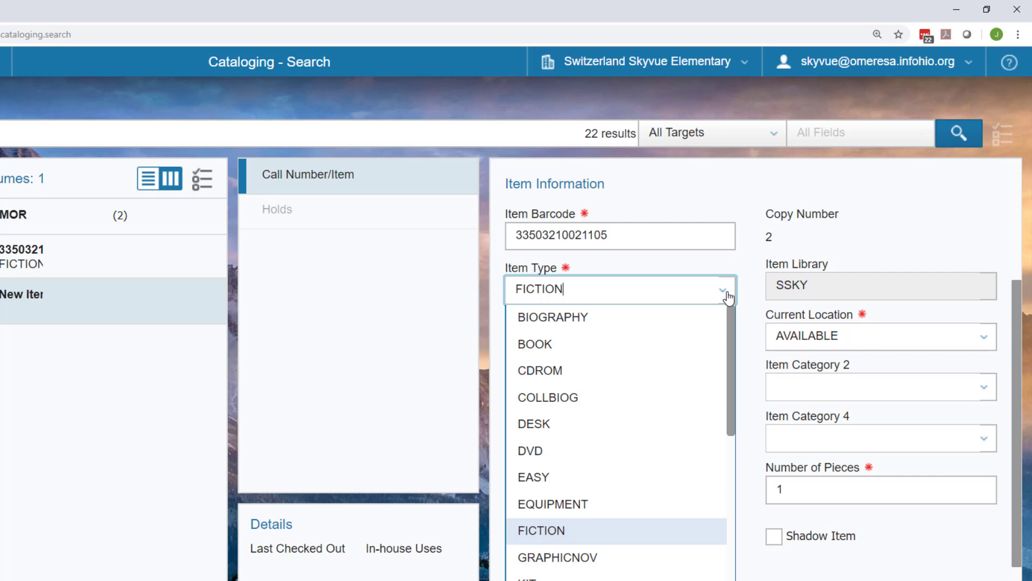
{"action": "left_click", "coordinate": [727, 294]}
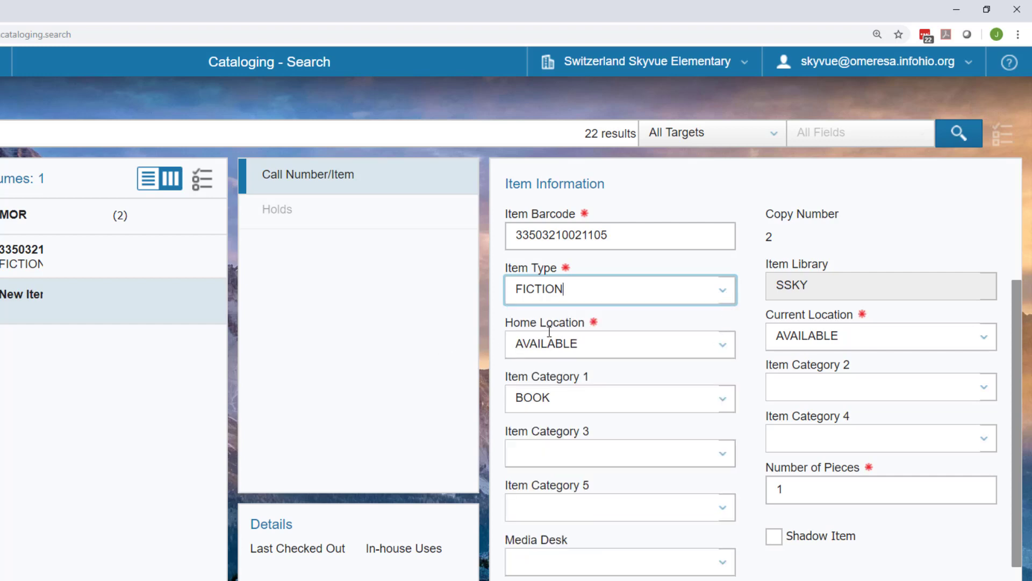
{"action": "left_click", "coordinate": [721, 350]}
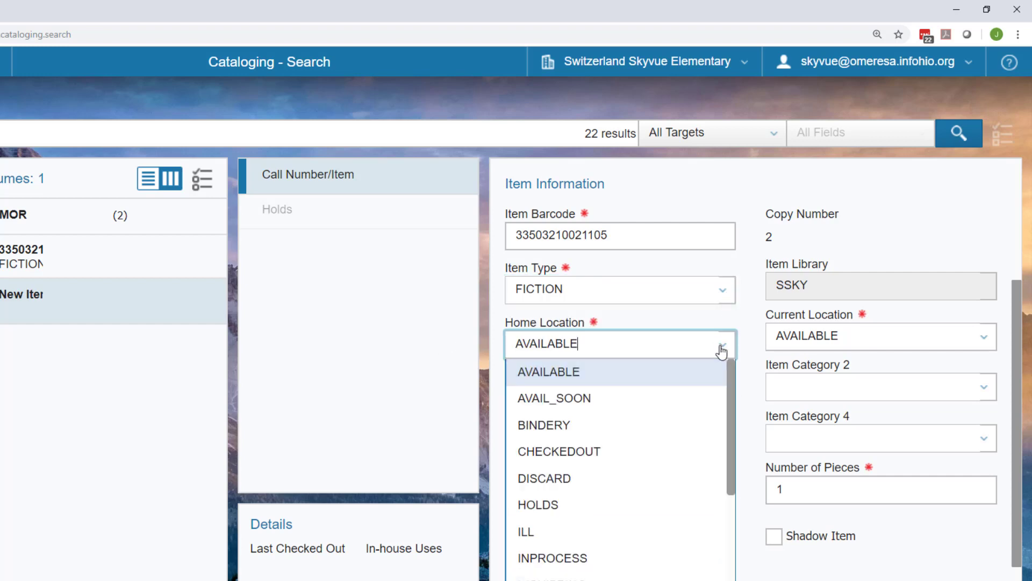
{"action": "left_click", "coordinate": [722, 350]}
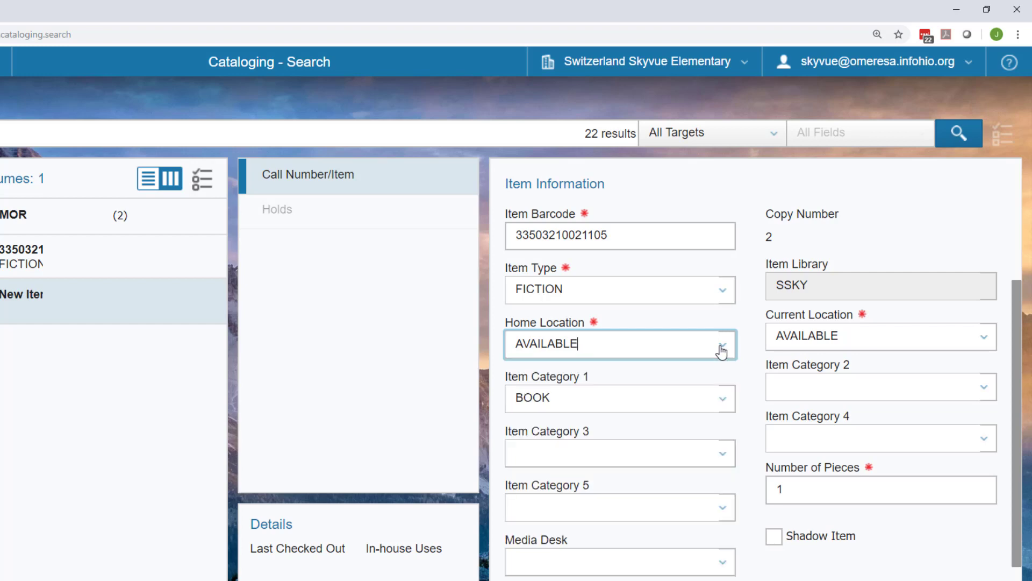
{"action": "double_click", "coordinate": [553, 347]}
{"action": "left_click", "coordinate": [553, 347]}
{"action": "double_click", "coordinate": [554, 401]}
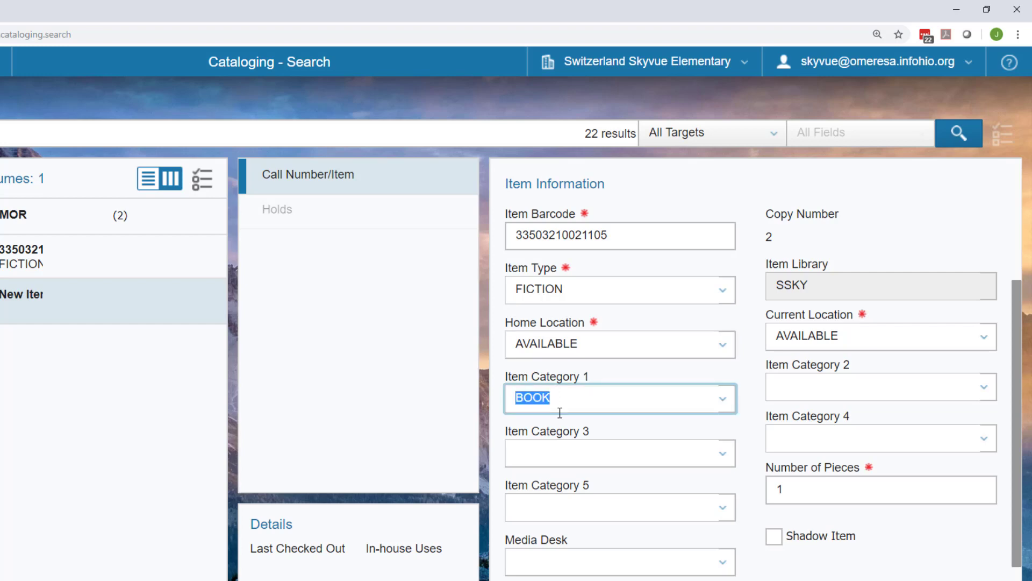
{"action": "left_click", "coordinate": [726, 408]}
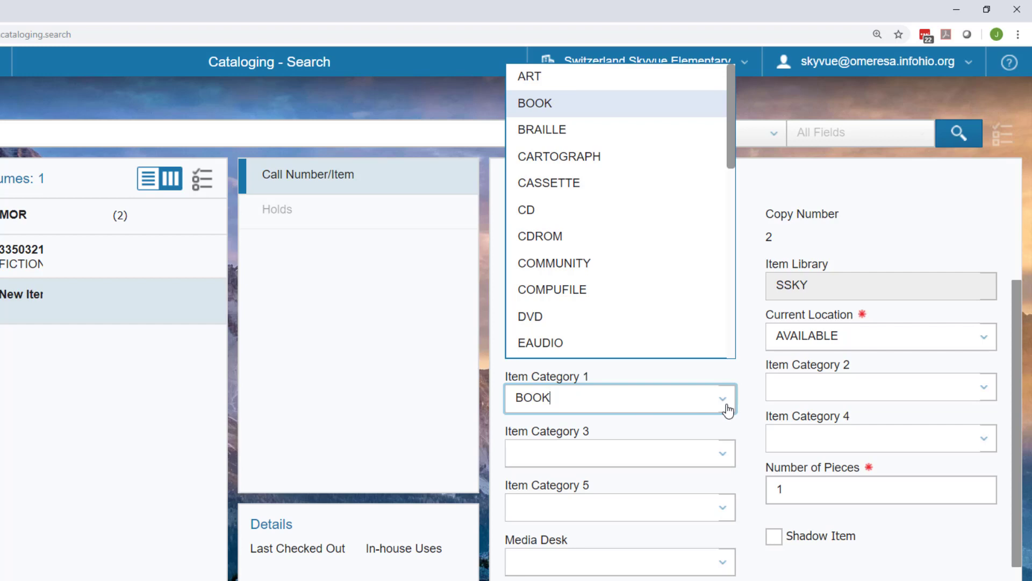
{"action": "left_click", "coordinate": [727, 408]}
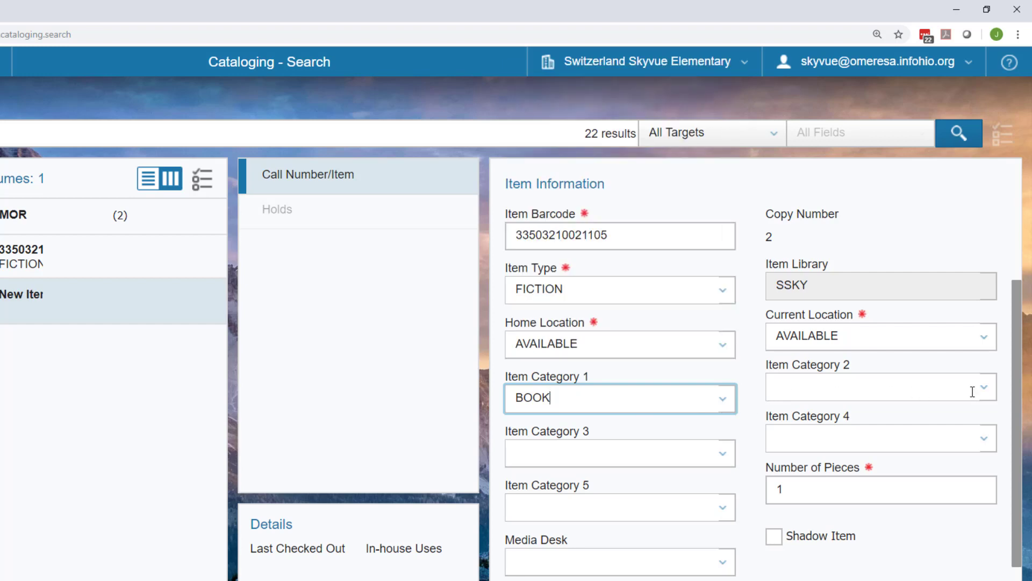
{"action": "left_click", "coordinate": [993, 401]}
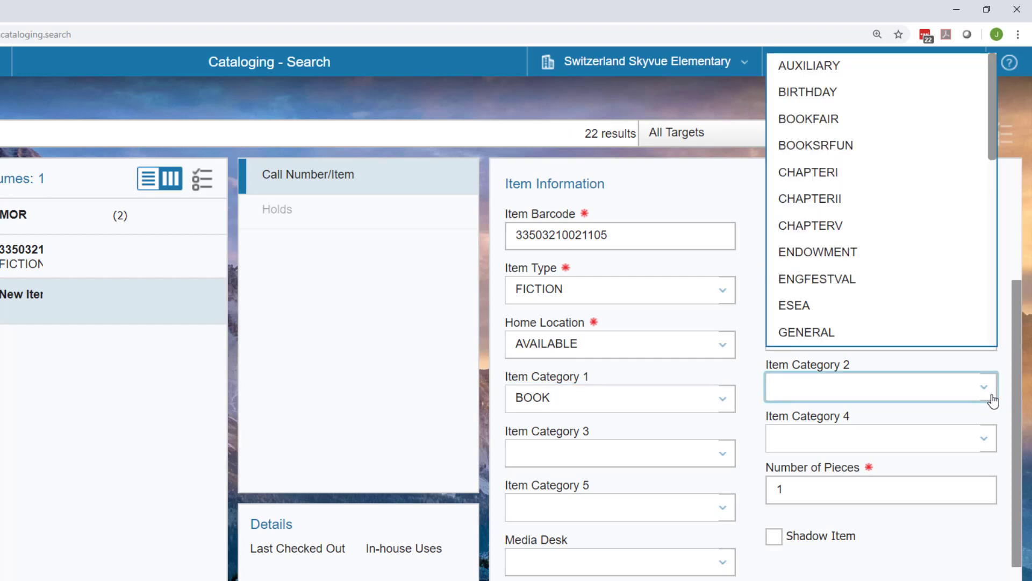
{"action": "left_click", "coordinate": [994, 400]}
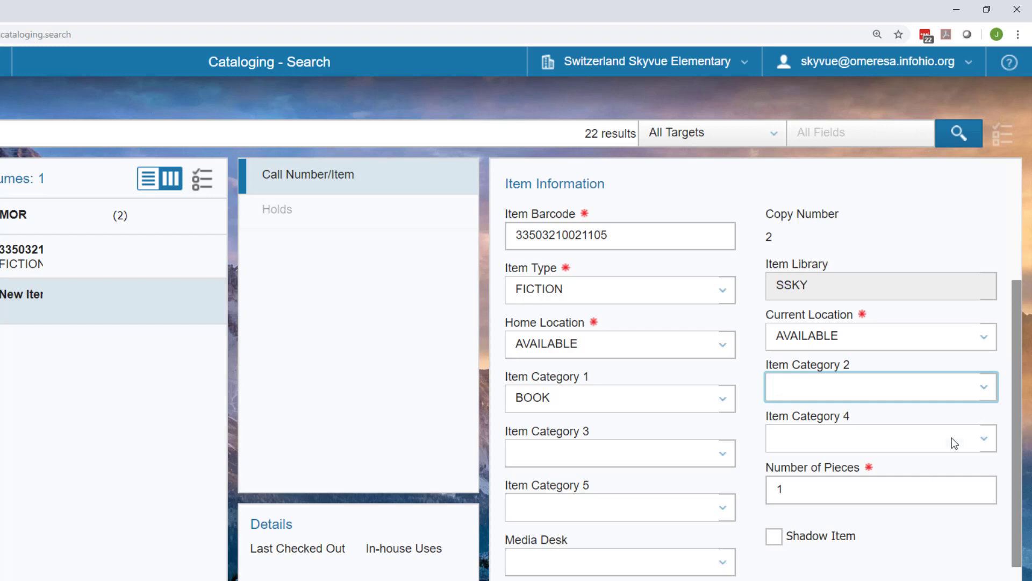
Set the new War horse item's price to $12.34 and create the item.
{"action": "scroll", "coordinate": [917, 480], "scroll_direction": "down", "scroll_amount": 2}
{"action": "scroll", "coordinate": [830, 502], "scroll_direction": "up", "scroll_amount": 1}
{"action": "scroll", "coordinate": [829, 505], "scroll_direction": "down", "scroll_amount": 1}
{"action": "left_click_drag", "start_coordinate": [527, 574], "coordinate": [574, 572]}
{"action": "type", "text": "12.34"}
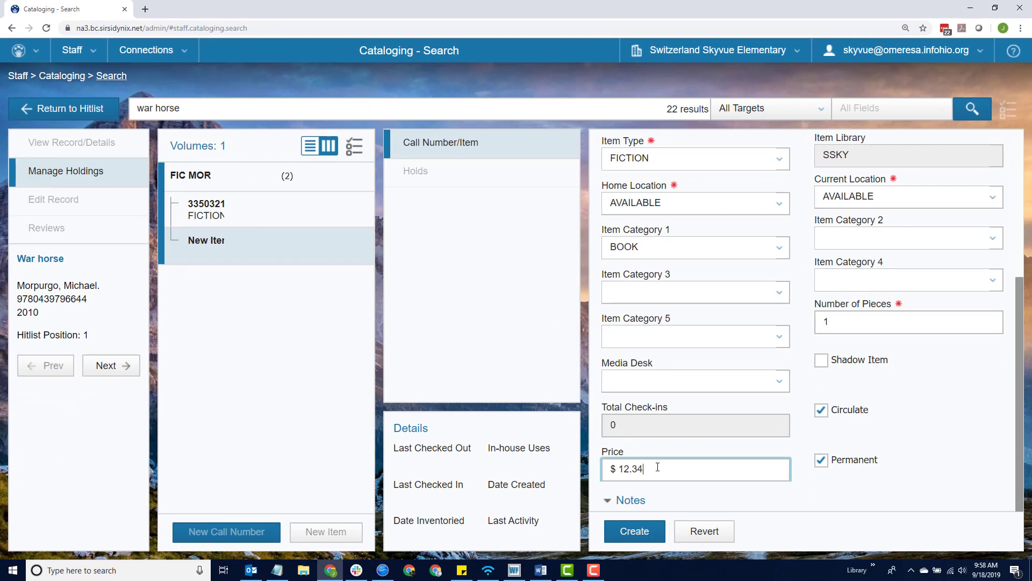
{"action": "left_click", "coordinate": [648, 535]}
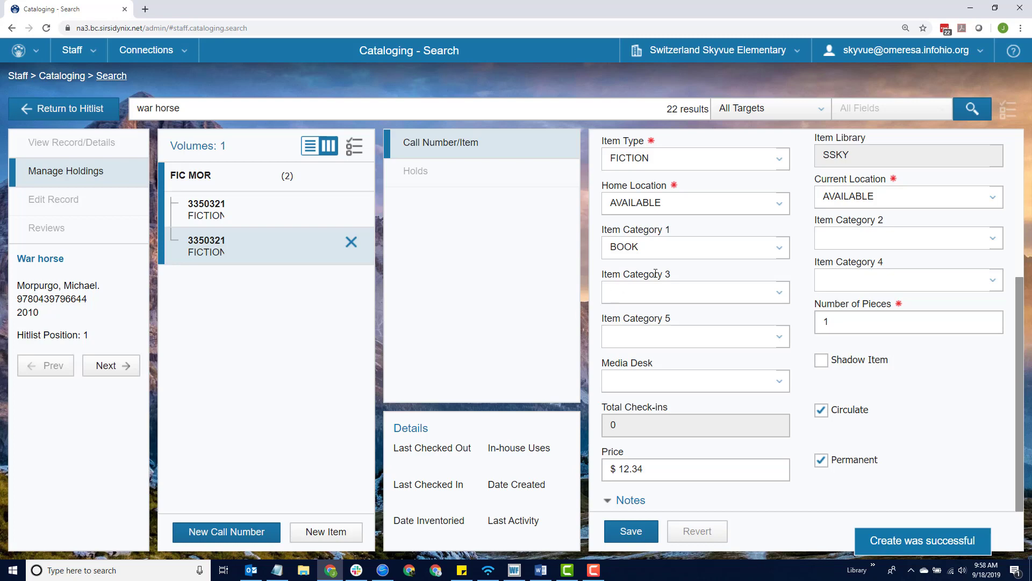
{"action": "scroll", "coordinate": [623, 287], "scroll_direction": "up", "scroll_amount": 5}
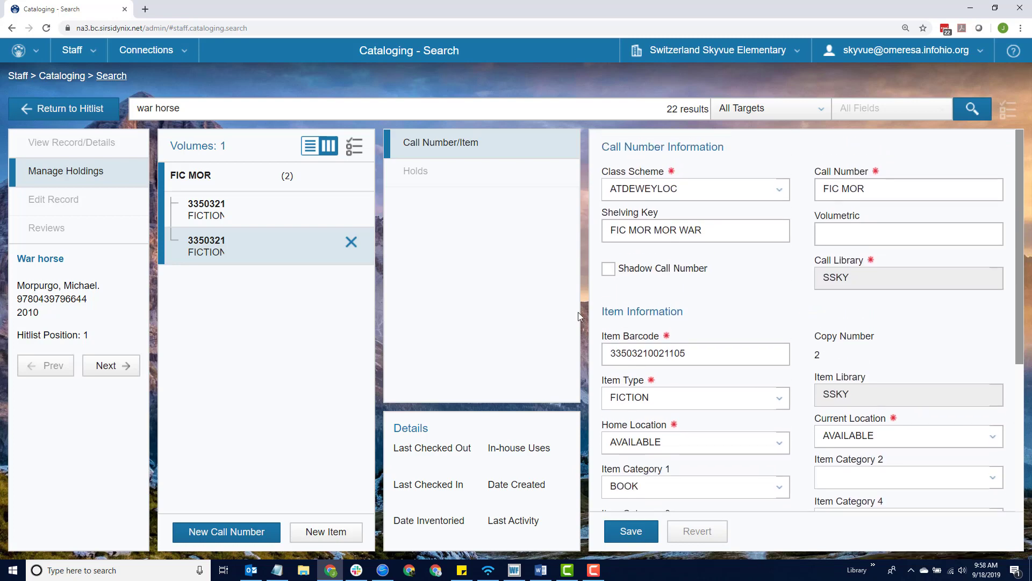
Return to the hitlist and search all targets for "amazing animals".
{"action": "left_click", "coordinate": [83, 112]}
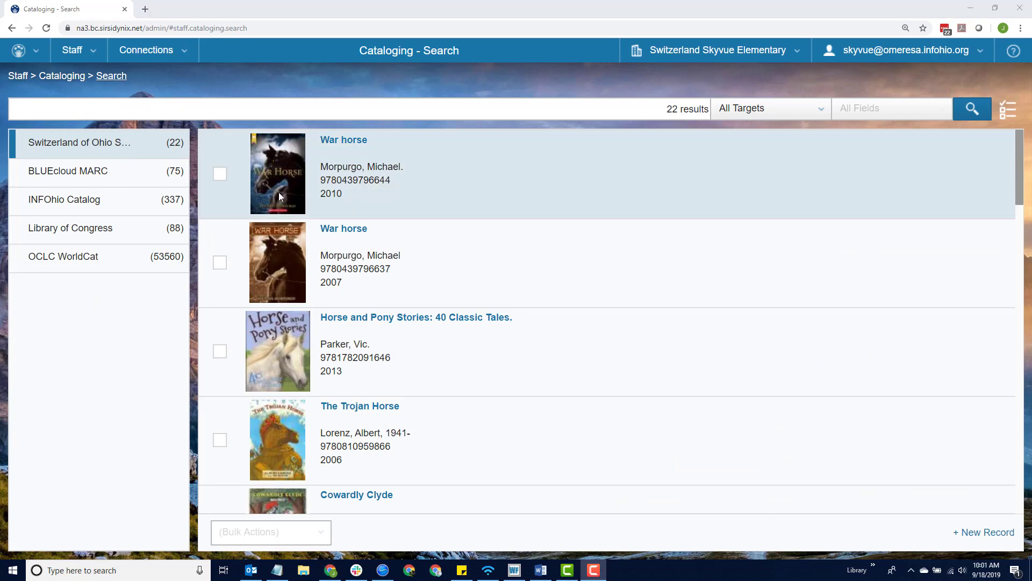
{"action": "left_click", "coordinate": [287, 114]}
{"action": "type", "text": "amazing a"}
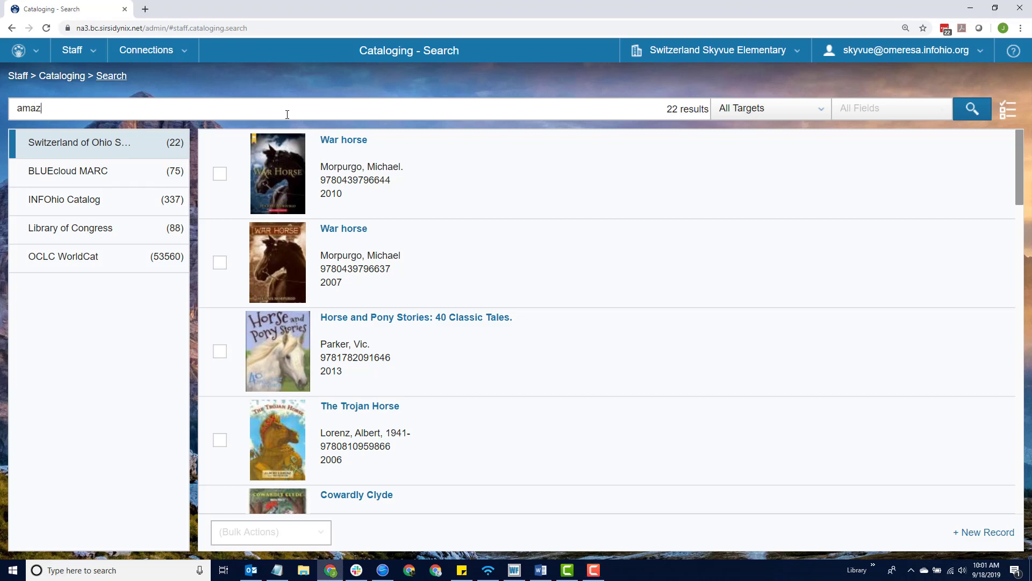
{"action": "type", "text": "nimals"}
{"action": "key", "text": "Return"}
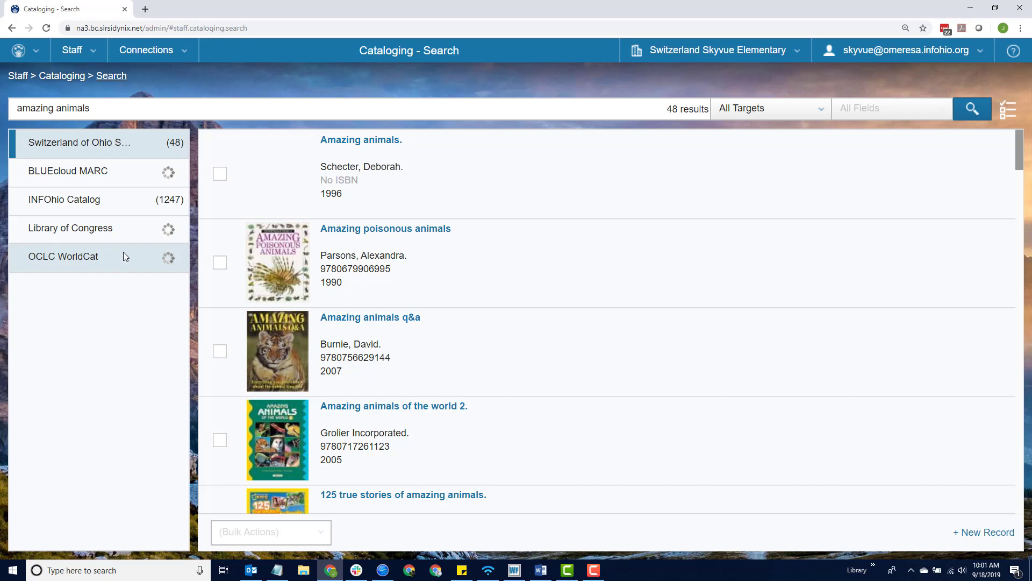
Open the SHSR holdings under 590 AMA for the 2005 title "Amazing animals of the world 2.".
{"action": "left_click", "coordinate": [435, 409]}
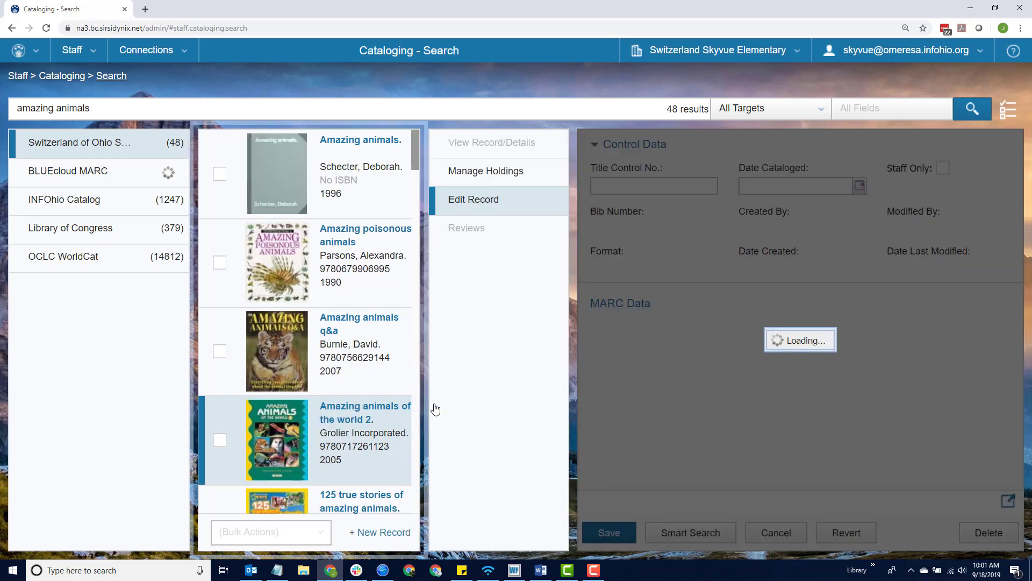
{"action": "left_click", "coordinate": [460, 176]}
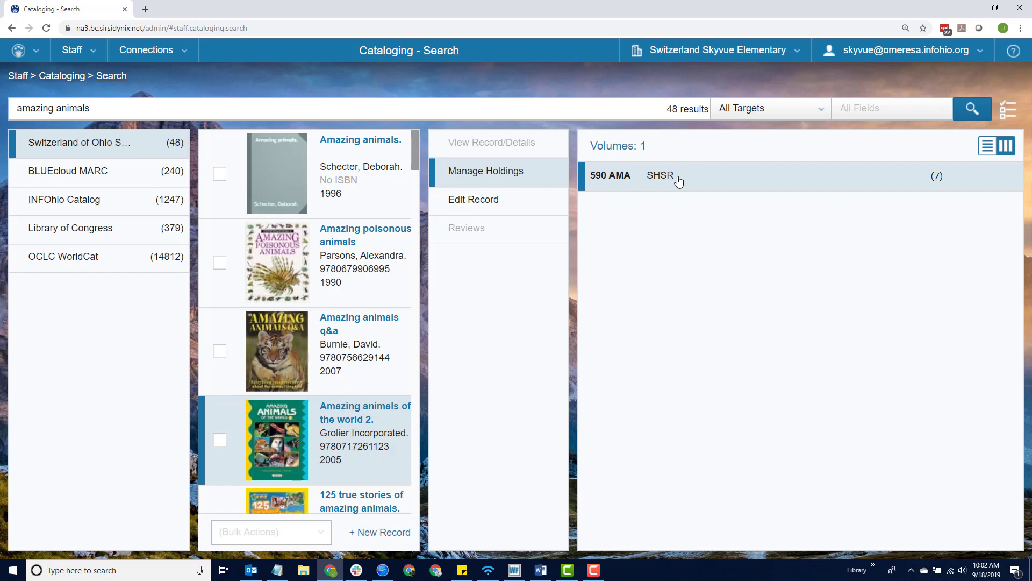
{"action": "left_click", "coordinate": [651, 181]}
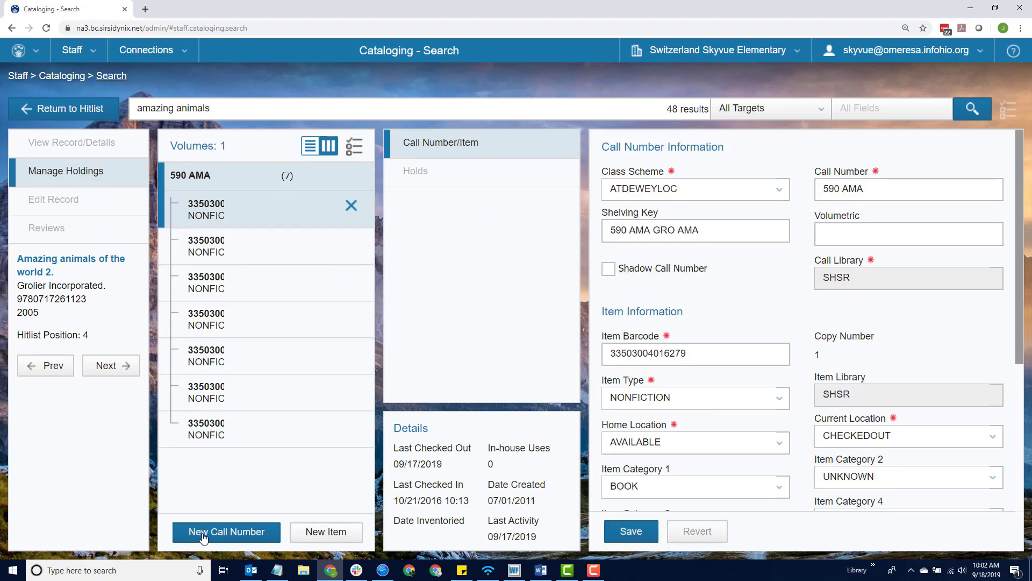
Create a new call number with class scheme ATDEWEYLOC, call number "auto" and call library SSKY.
{"action": "left_click", "coordinate": [203, 535]}
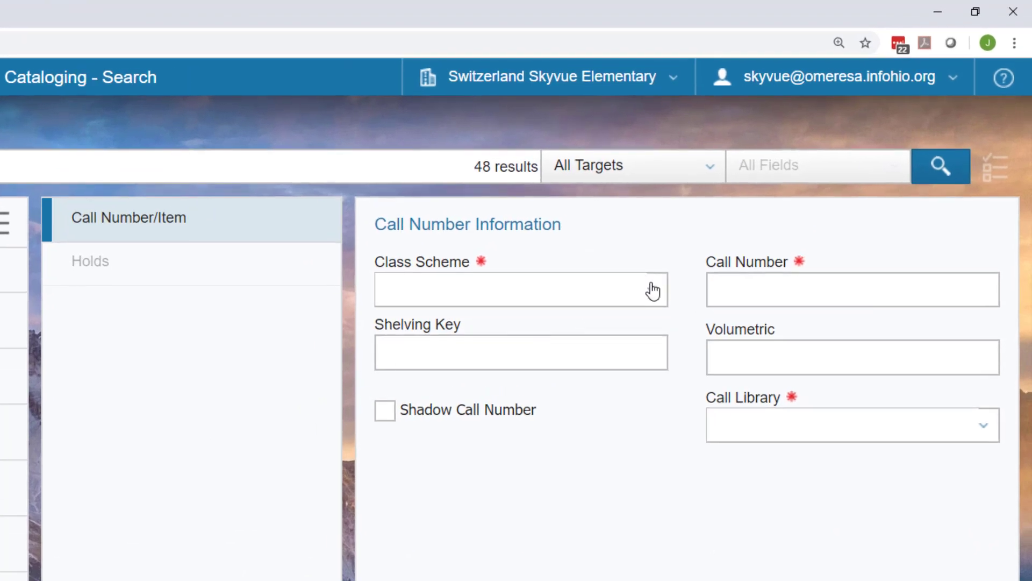
{"action": "left_click", "coordinate": [654, 291]}
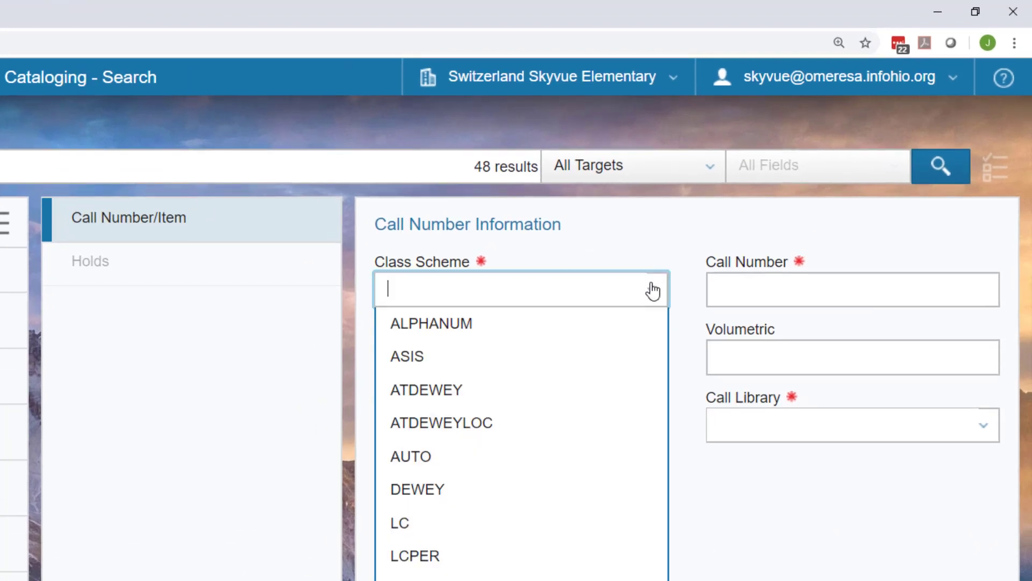
{"action": "left_click", "coordinate": [586, 422]}
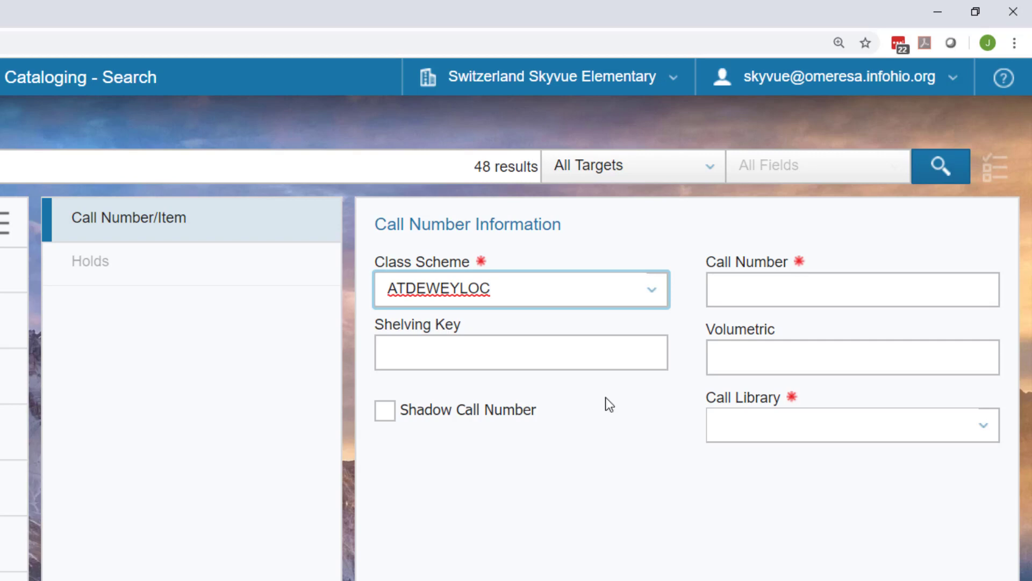
{"action": "left_click", "coordinate": [806, 285]}
{"action": "type", "text": "auto"}
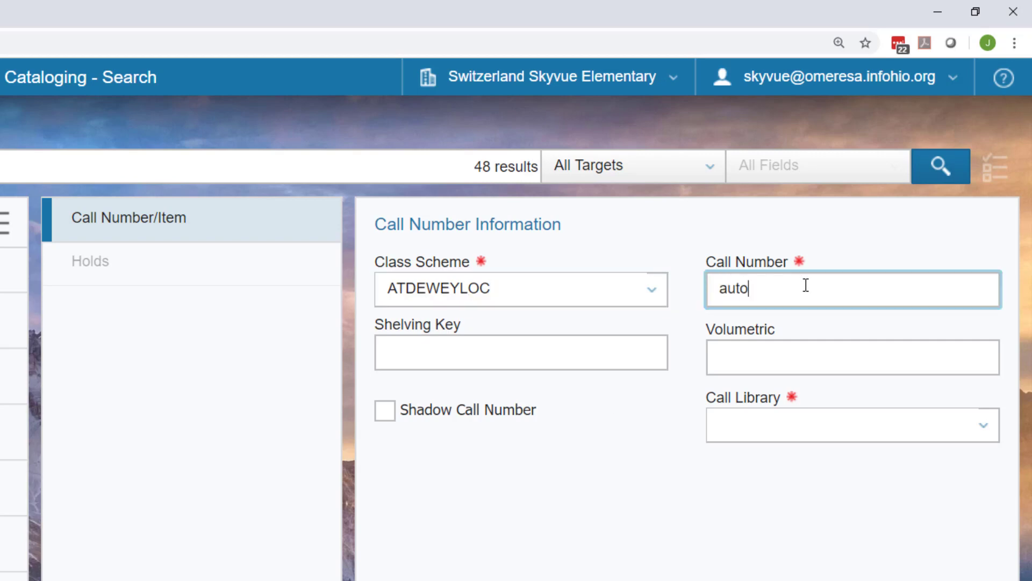
{"action": "left_click", "coordinate": [982, 431]}
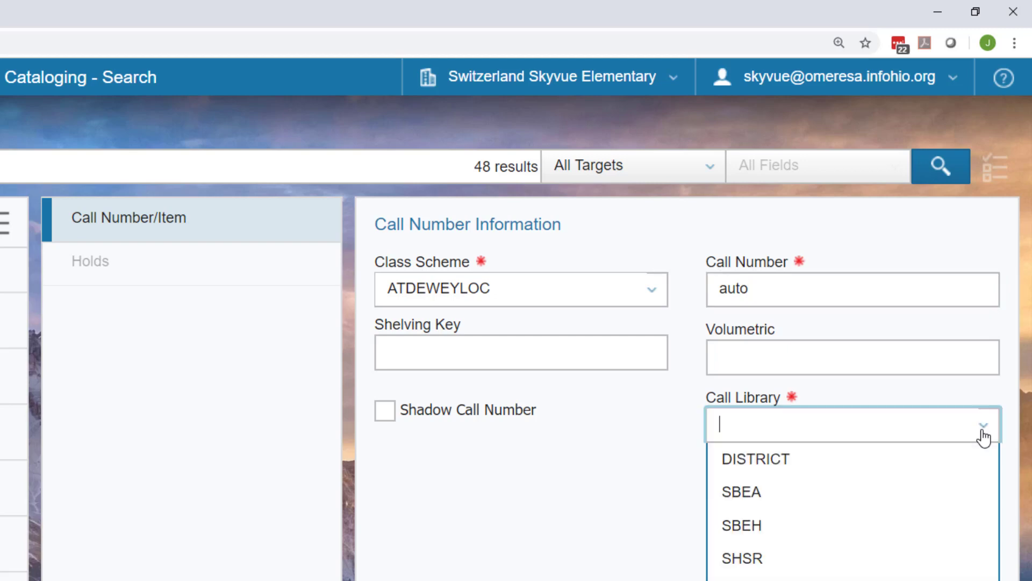
{"action": "type", "text": "SSKY"}
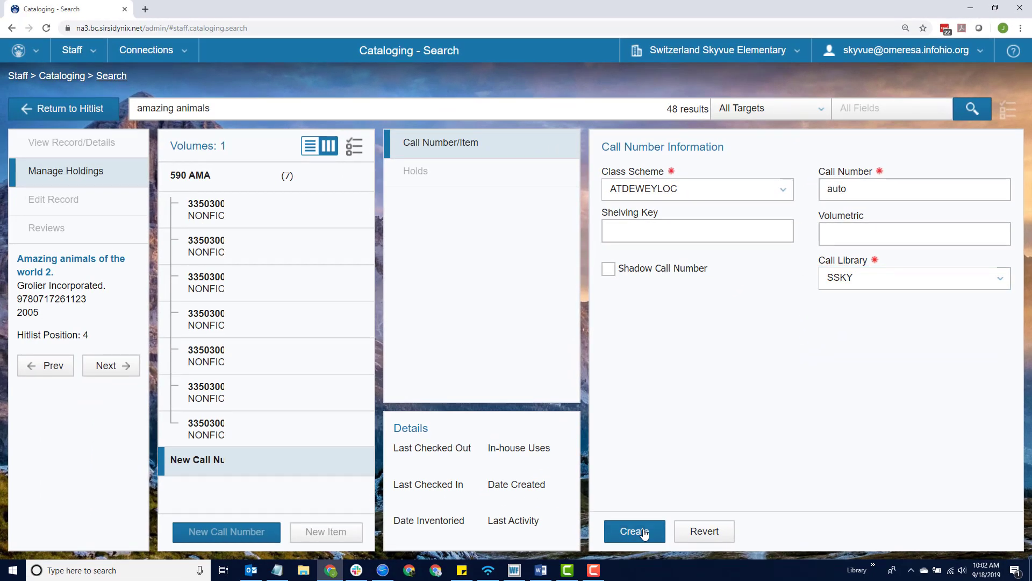
{"action": "left_click", "coordinate": [634, 532]}
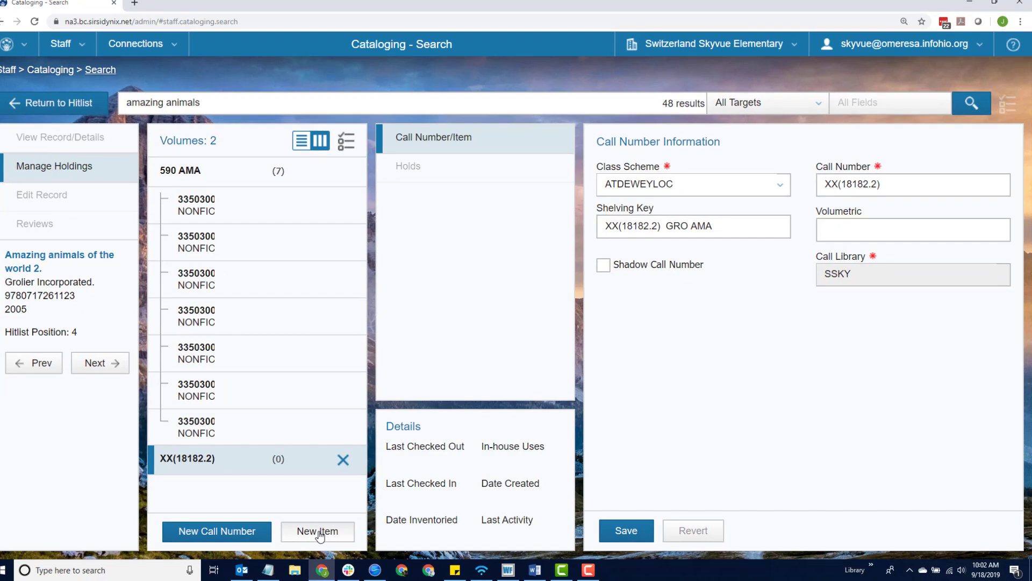
{"action": "left_click", "coordinate": [327, 532]}
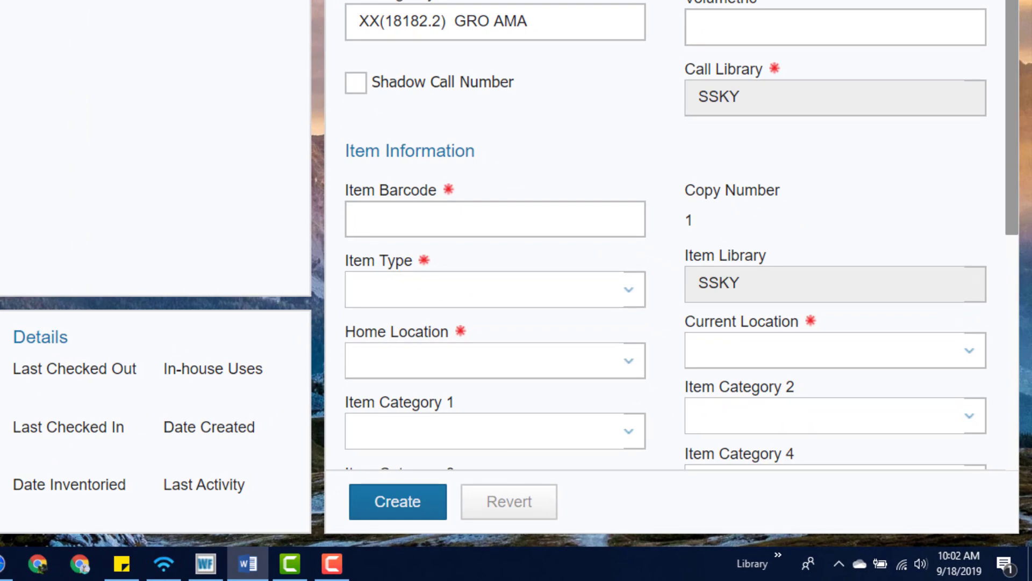
{"action": "left_click", "coordinate": [514, 221]}
{"action": "type", "text": "33503210021113"}
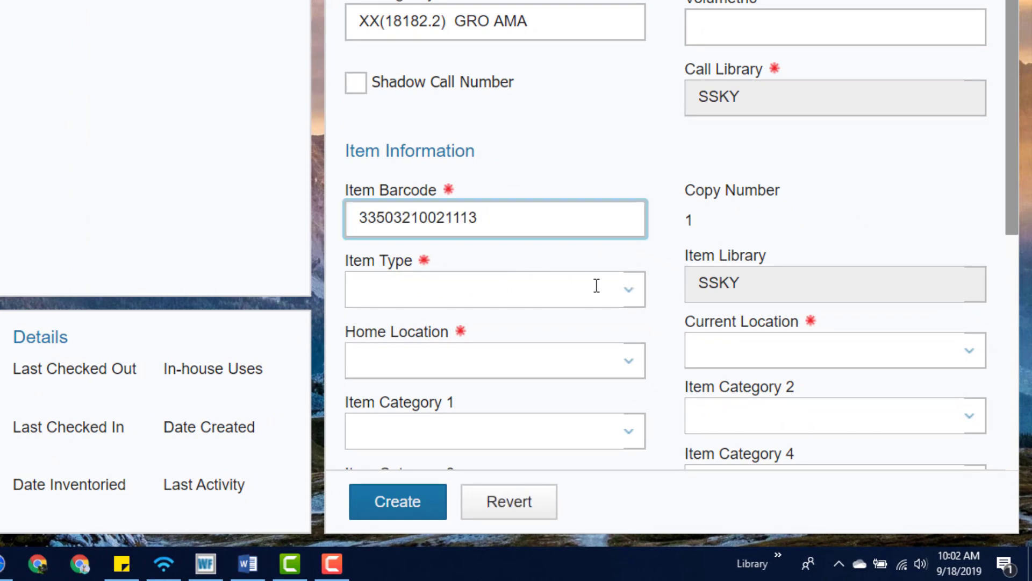
{"action": "left_click", "coordinate": [629, 293]}
{"action": "scroll", "coordinate": [603, 159], "scroll_direction": "down", "scroll_amount": 3}
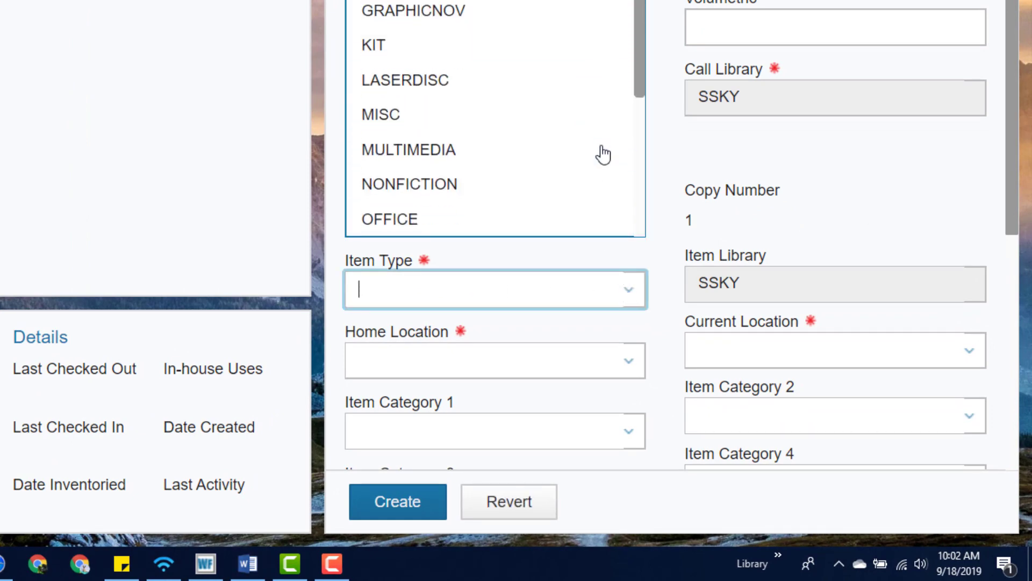
{"action": "left_click", "coordinate": [576, 185]}
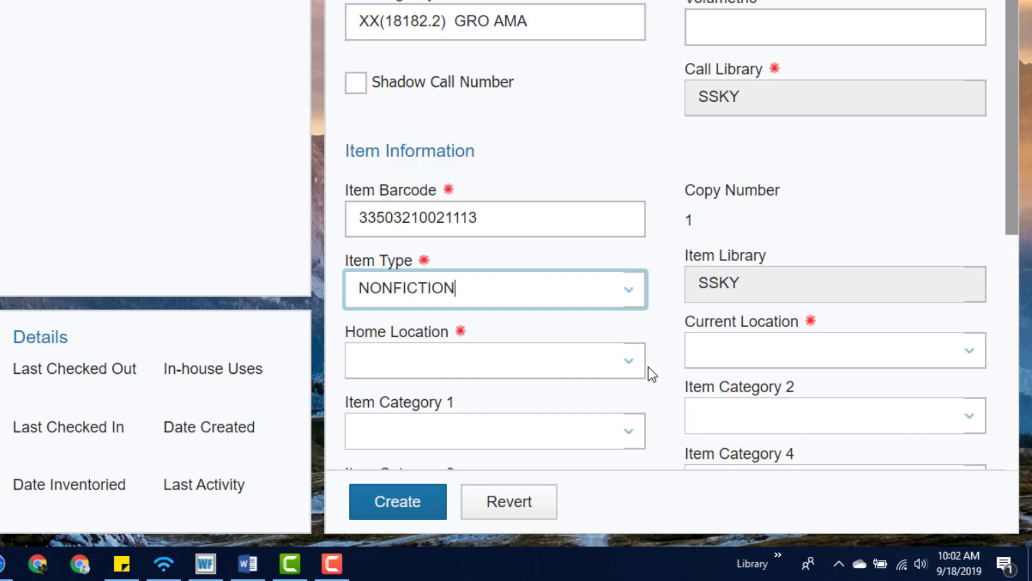
Set the new item's home location to AVAILABLE and Item Category 1 to BOOK.
{"action": "left_click", "coordinate": [635, 363]}
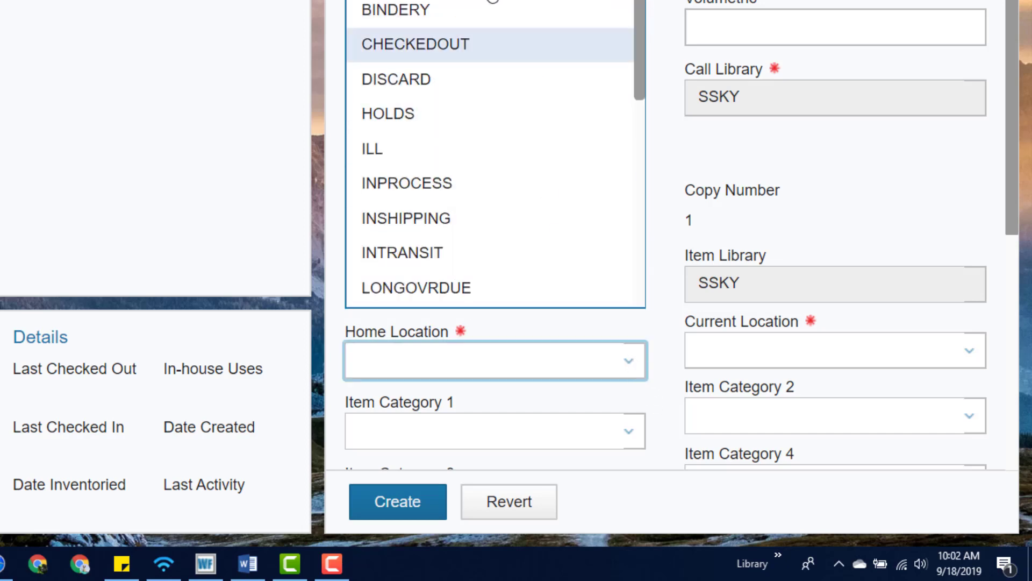
{"action": "left_click", "coordinate": [490, 1]}
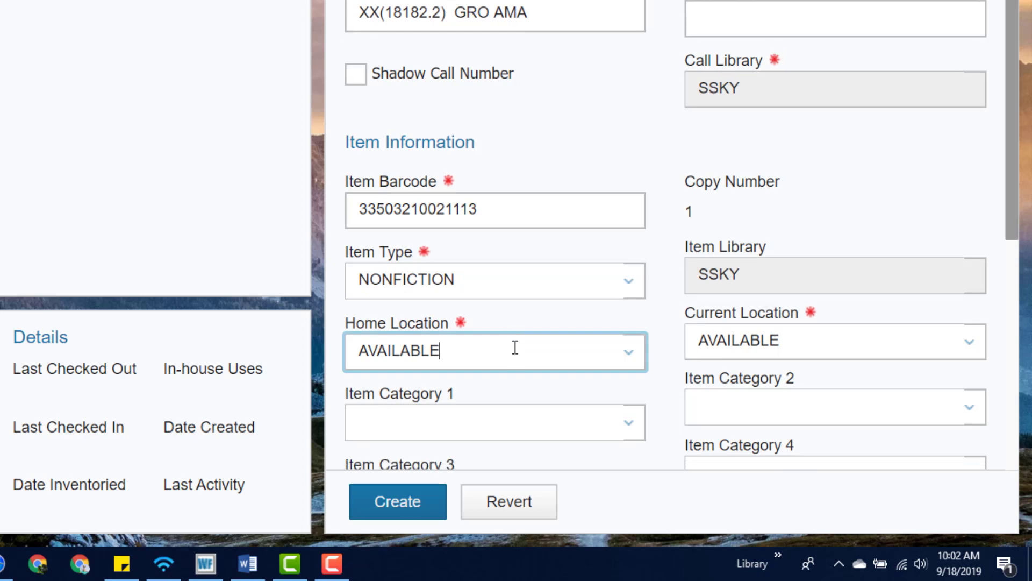
{"action": "scroll", "coordinate": [537, 350], "scroll_direction": "down", "scroll_amount": 2}
{"action": "left_click", "coordinate": [624, 343]}
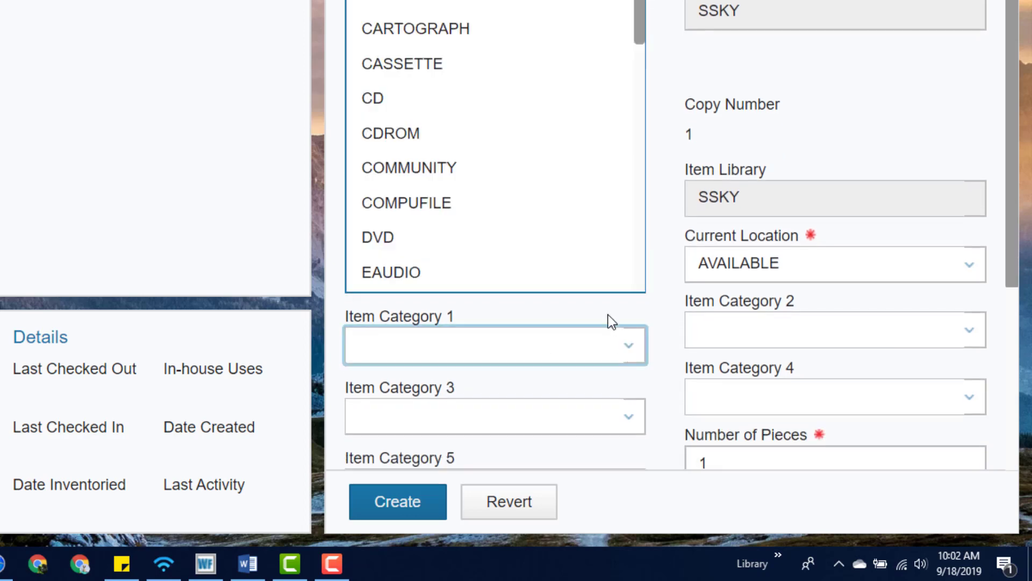
{"action": "type", "text": "BOOK"}
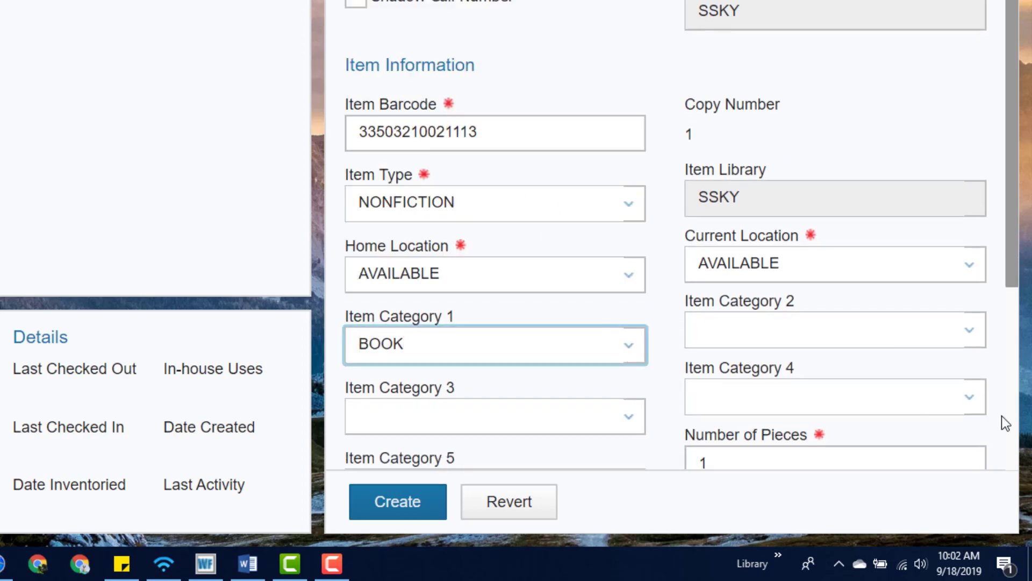
Set Item Category 2 to PTO/PTA and mark the new item as Circulate and Permanent.
{"action": "left_click", "coordinate": [968, 330]}
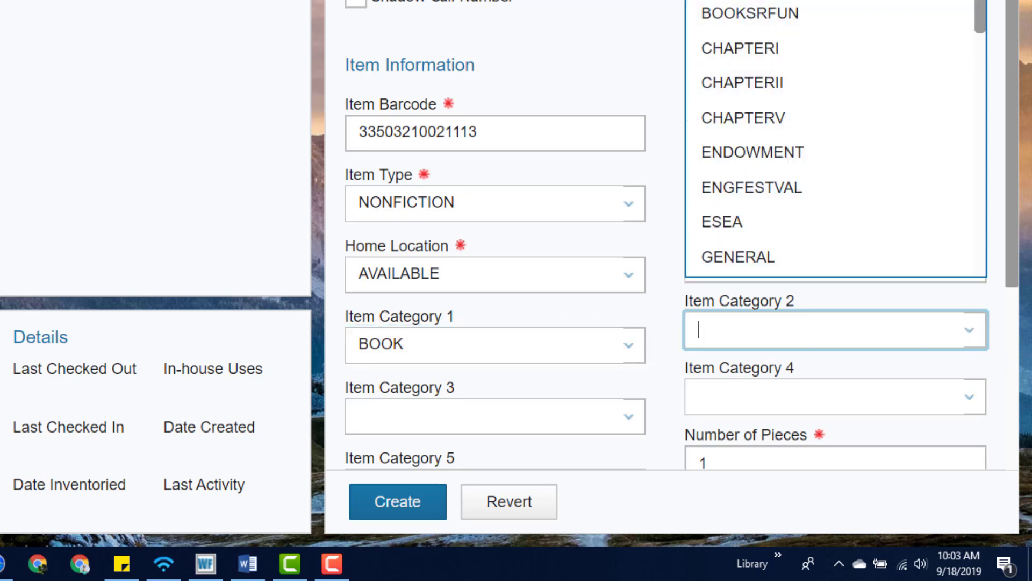
{"action": "scroll", "coordinate": [977, 115], "scroll_direction": "down", "scroll_amount": 10}
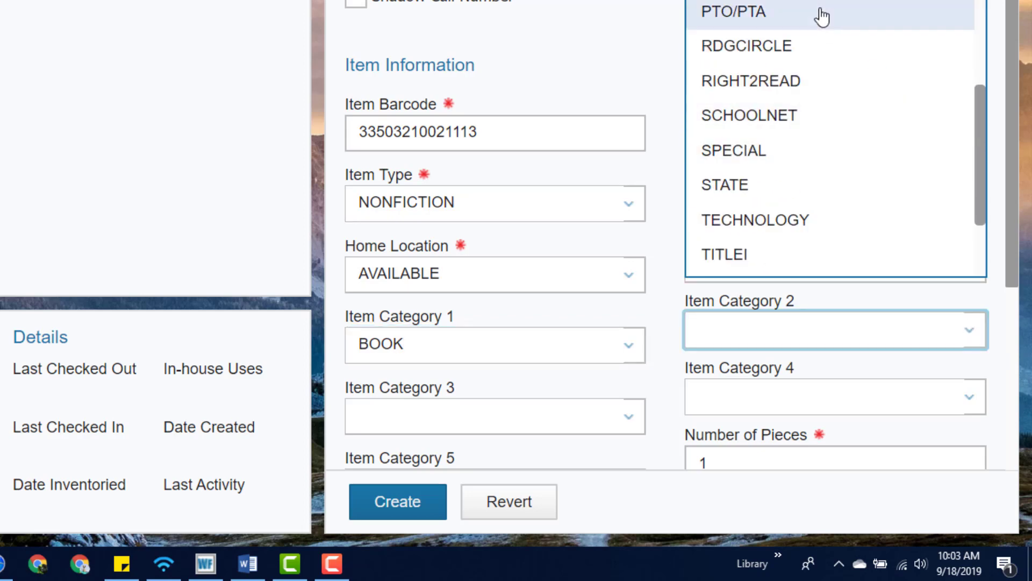
{"action": "left_click", "coordinate": [820, 14]}
{"action": "scroll", "coordinate": [663, 353], "scroll_direction": "down", "scroll_amount": 5}
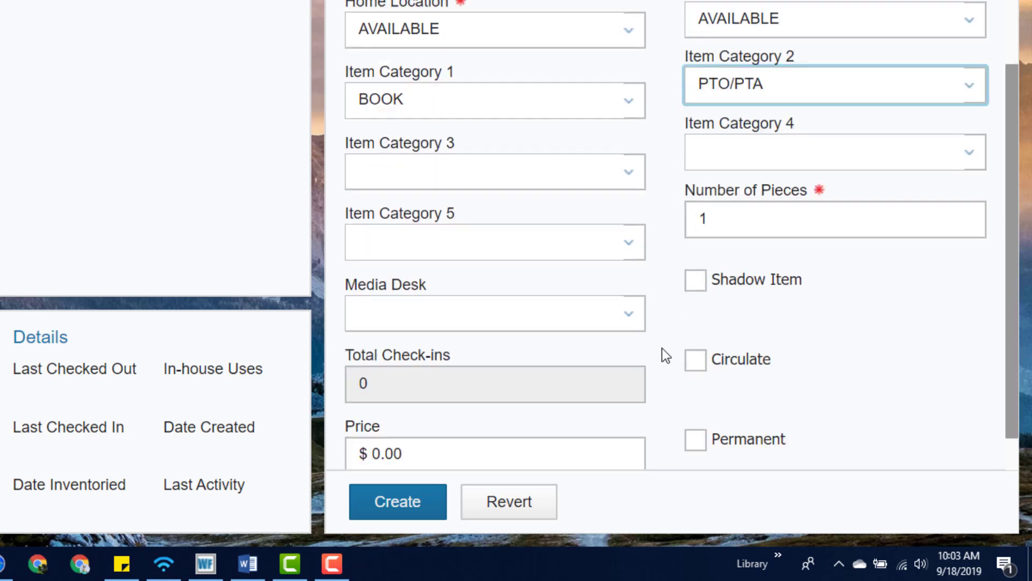
{"action": "scroll", "coordinate": [663, 347], "scroll_direction": "down", "scroll_amount": 1}
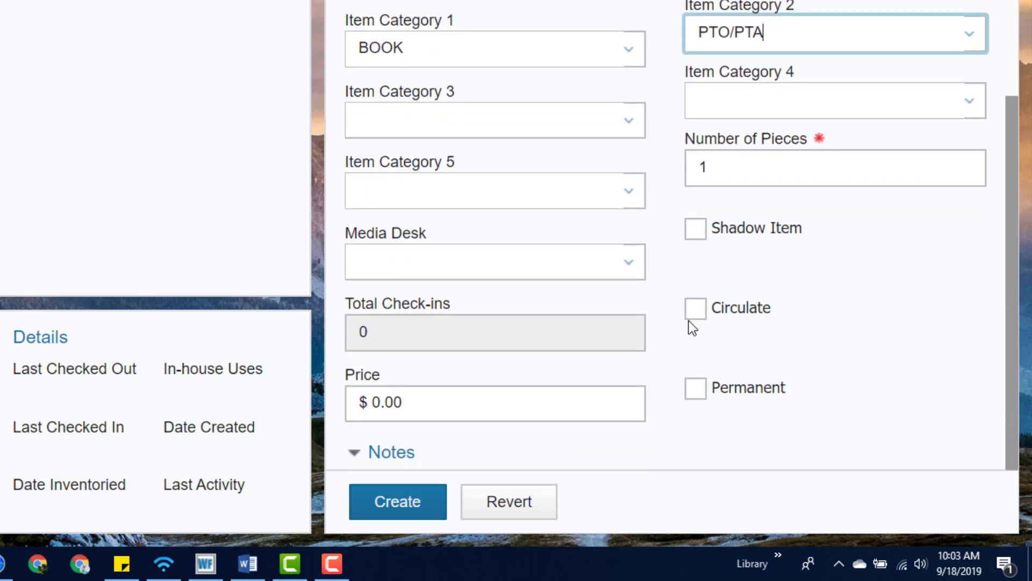
{"action": "left_click", "coordinate": [704, 318]}
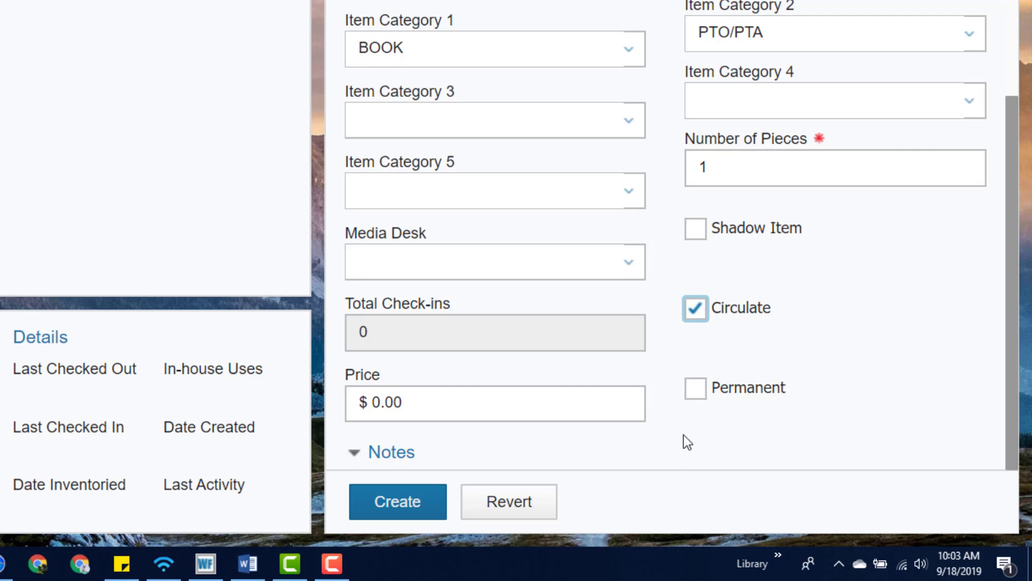
{"action": "left_click", "coordinate": [698, 398]}
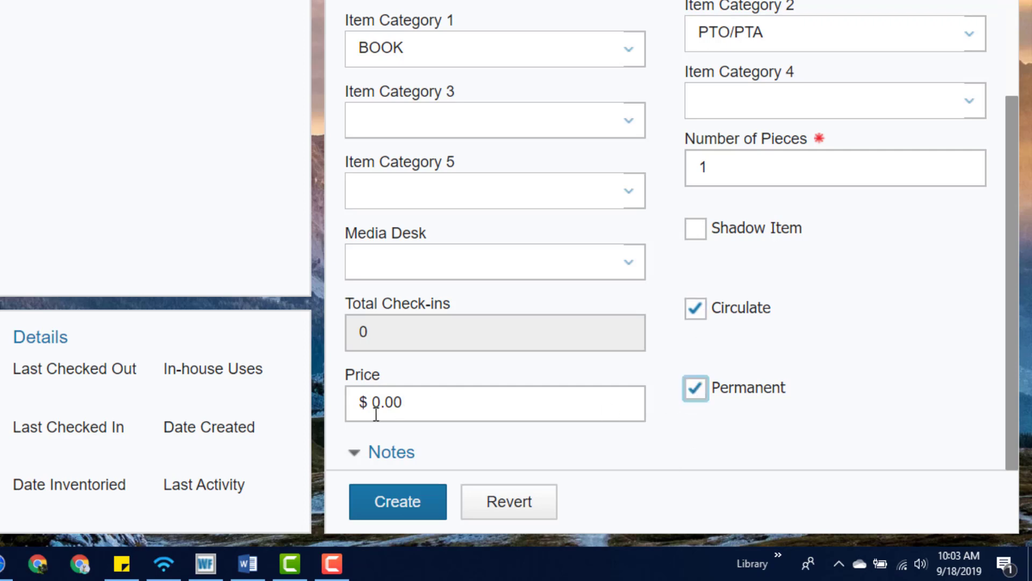
Set the item's price to $12.34 and create the item.
{"action": "left_click_drag", "start_coordinate": [374, 404], "coordinate": [473, 396]}
{"action": "type", "text": "12.34"}
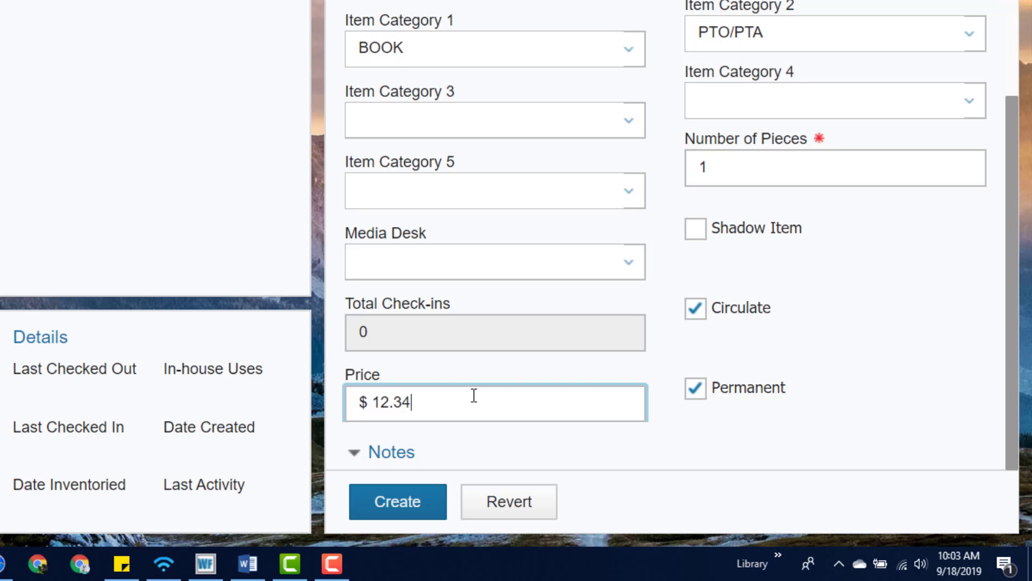
{"action": "left_click", "coordinate": [397, 503]}
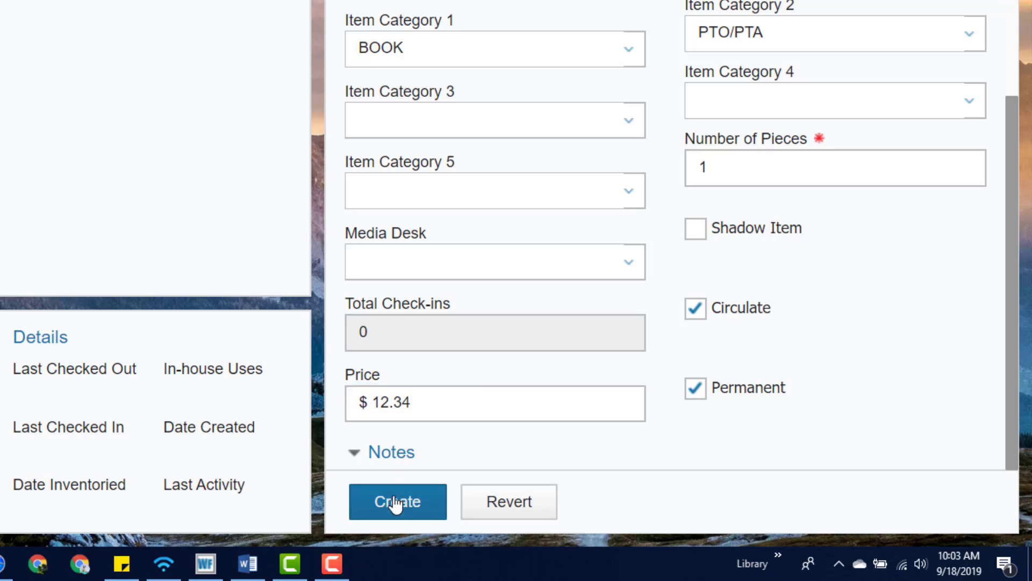
Replace the automatic SSKY call number with "590 AMA" and save the change.
{"action": "scroll", "coordinate": [425, 449], "scroll_direction": "up", "scroll_amount": 5}
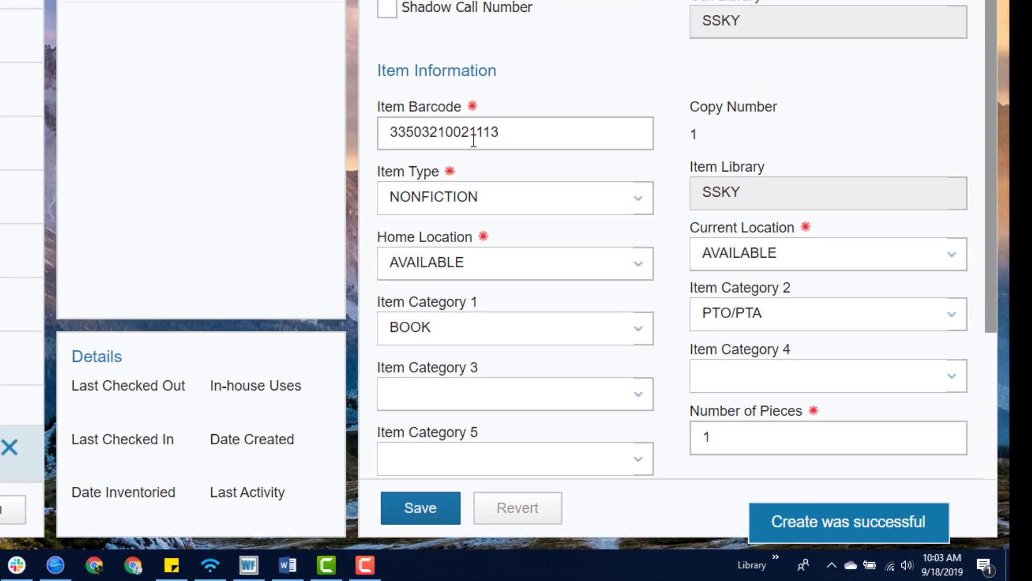
{"action": "left_click", "coordinate": [448, 97]}
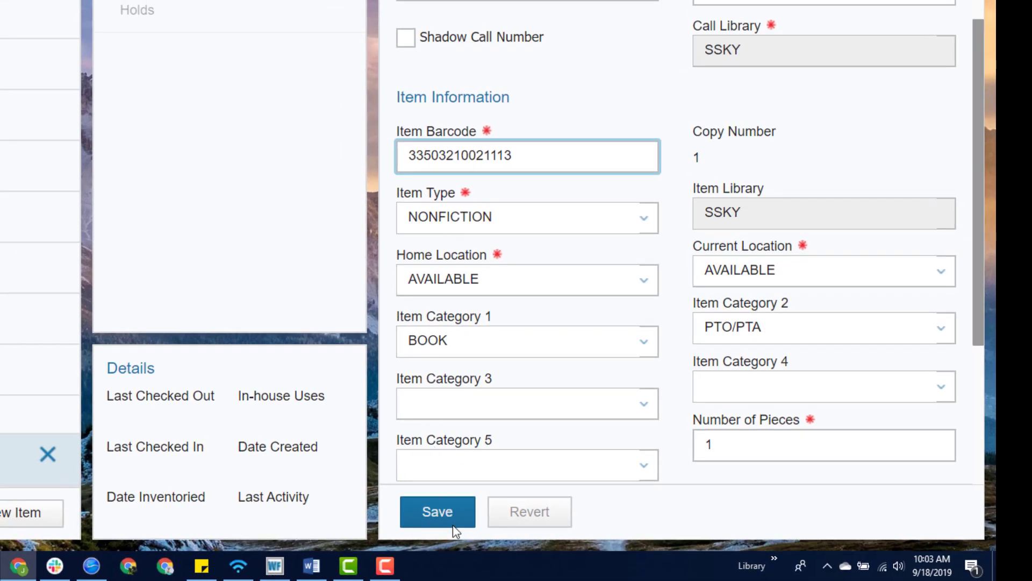
{"action": "scroll", "coordinate": [571, 143], "scroll_direction": "up", "scroll_amount": 3}
{"action": "scroll", "coordinate": [547, 148], "scroll_direction": "up", "scroll_amount": 1}
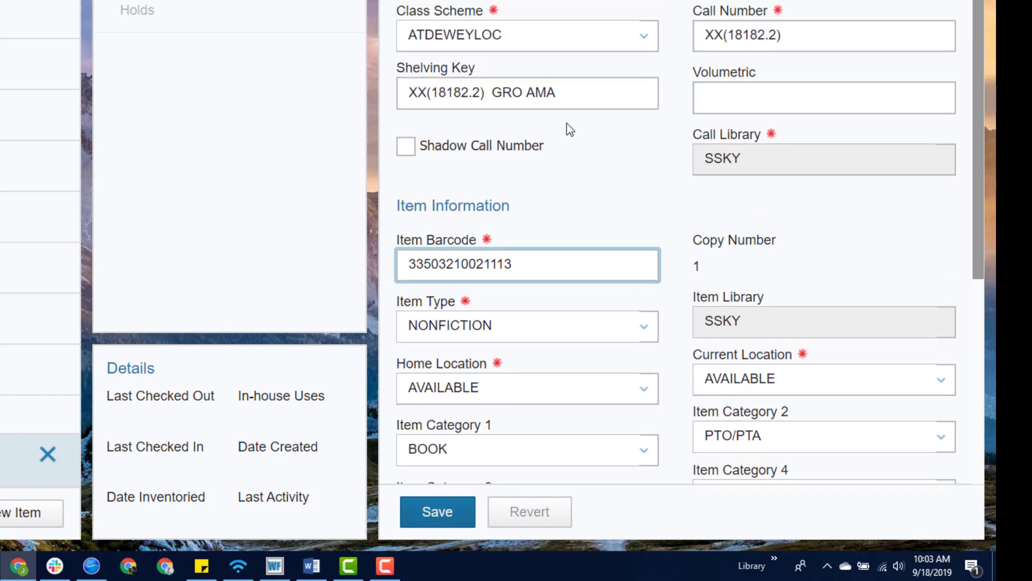
{"action": "left_click_drag", "start_coordinate": [793, 37], "coordinate": [675, 36]}
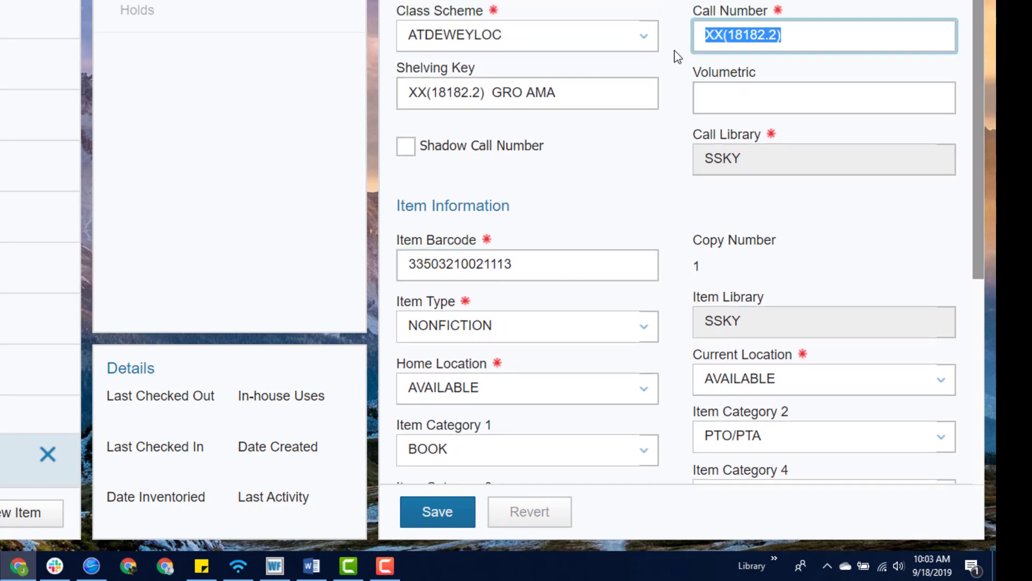
{"action": "type", "text": "590 AMA"}
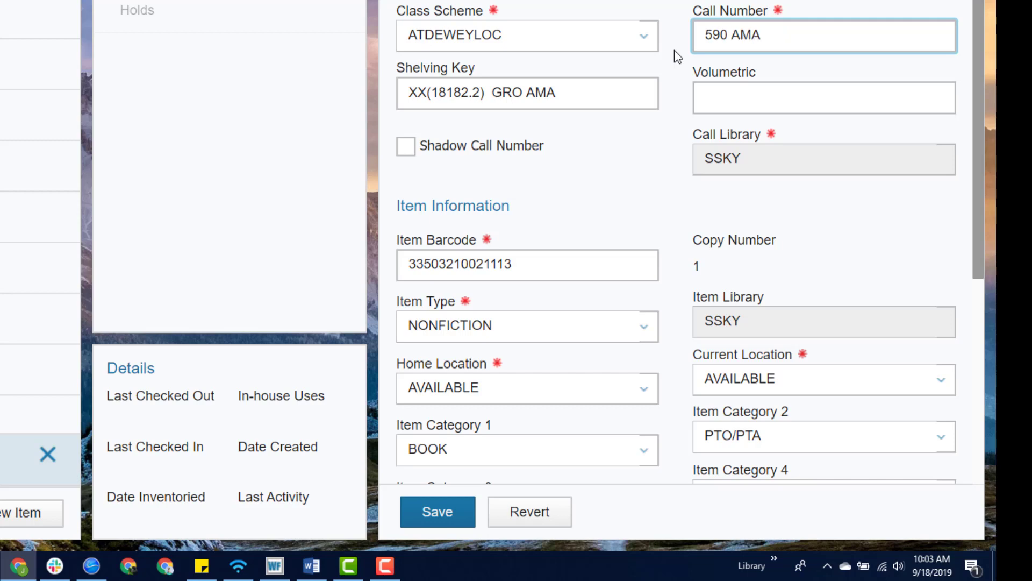
{"action": "left_click", "coordinate": [446, 517]}
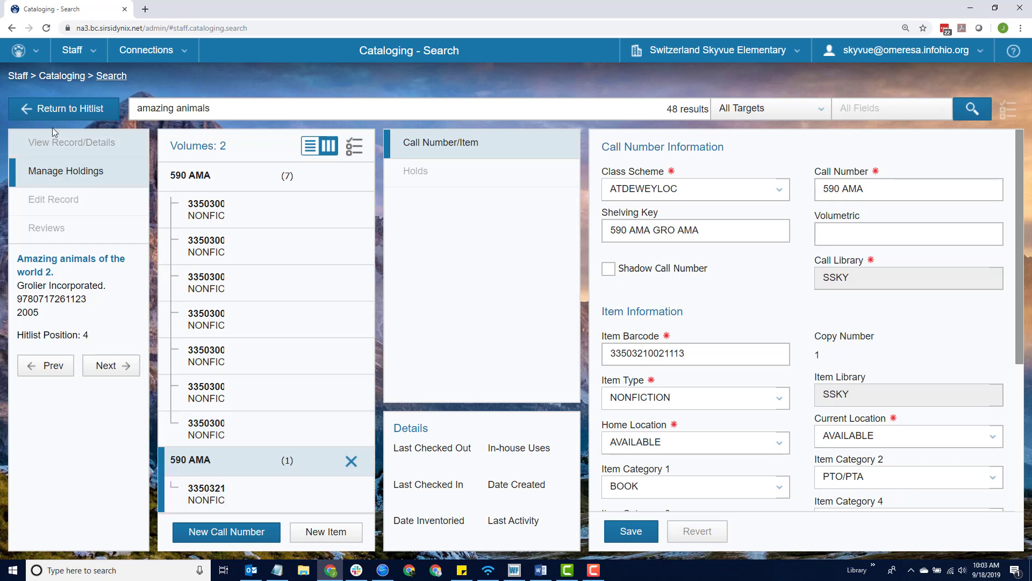
Return to the hitlist and search all targets for "salamanders".
{"action": "left_click", "coordinate": [63, 110]}
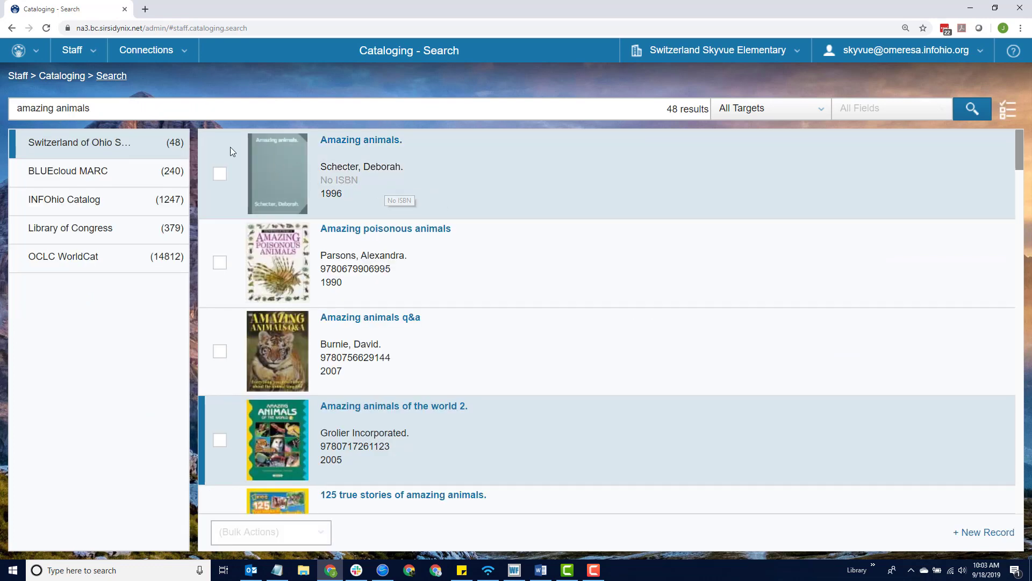
{"action": "left_click_drag", "start_coordinate": [103, 106], "coordinate": [12, 117]}
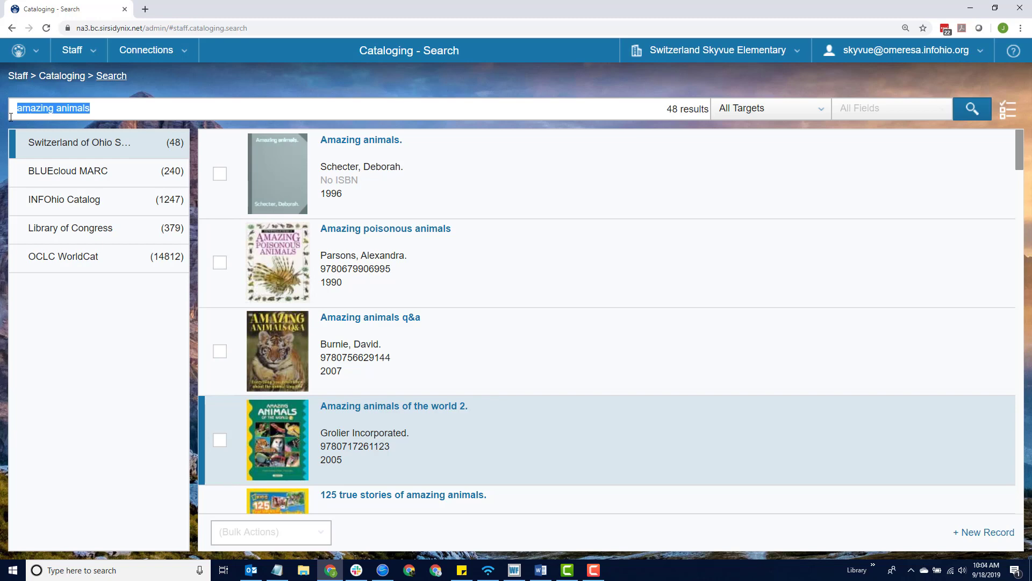
{"action": "type", "text": "salamanders"}
{"action": "key", "text": "Return"}
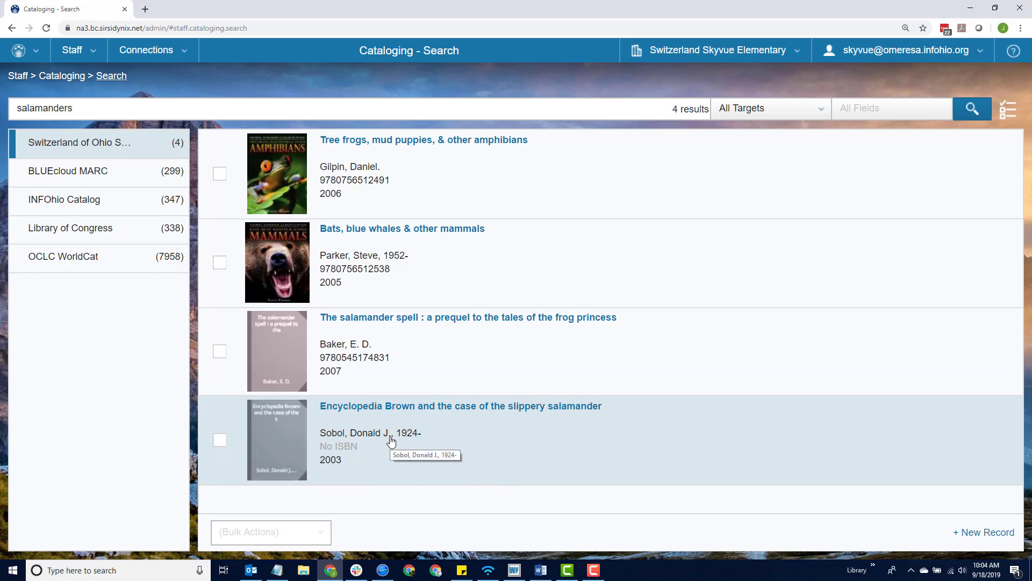
Review the MARC data of "How do frogs swallow with their eyes?" from the INFOhio Catalog results and import the record.
{"action": "left_click", "coordinate": [169, 202]}
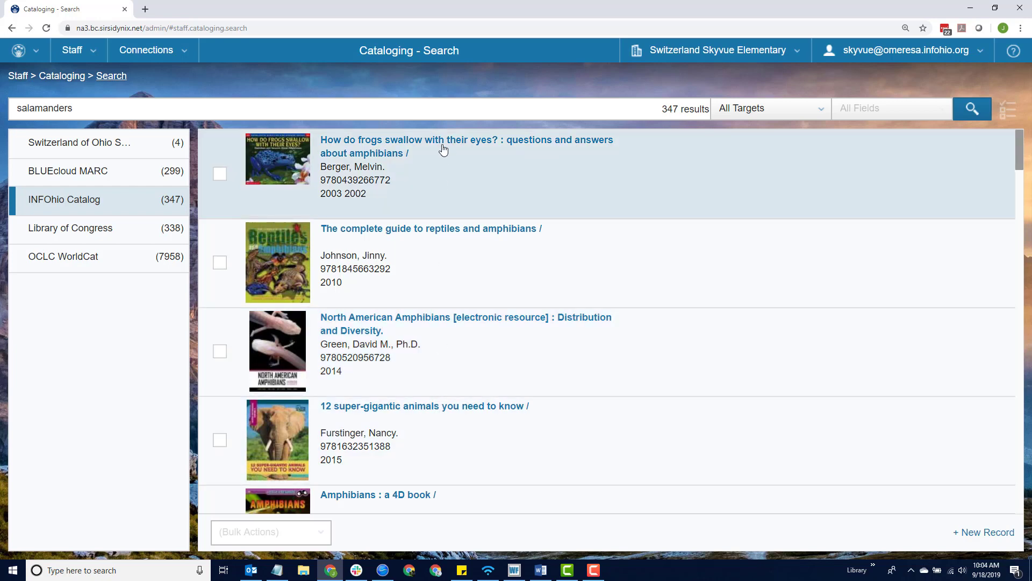
{"action": "left_click", "coordinate": [443, 145]}
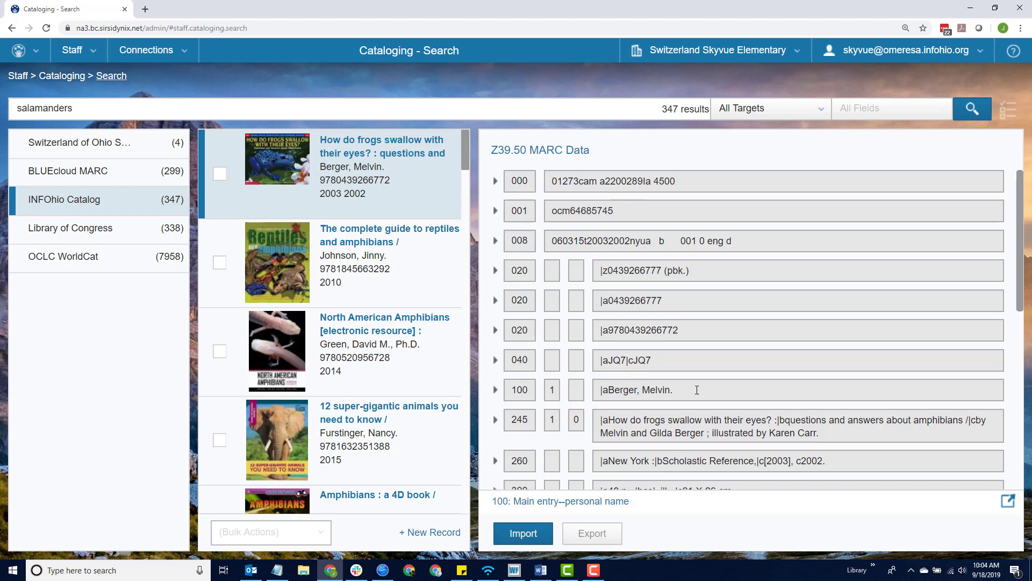
{"action": "scroll", "coordinate": [697, 392], "scroll_direction": "down", "scroll_amount": 5}
{"action": "scroll", "coordinate": [698, 390], "scroll_direction": "down", "scroll_amount": 1}
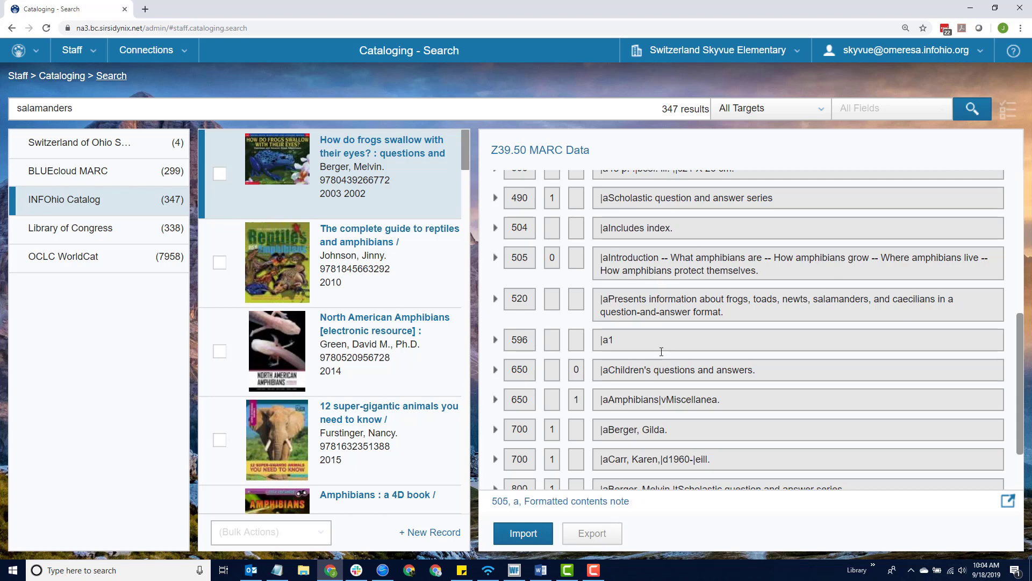
{"action": "scroll", "coordinate": [661, 351], "scroll_direction": "down", "scroll_amount": 2}
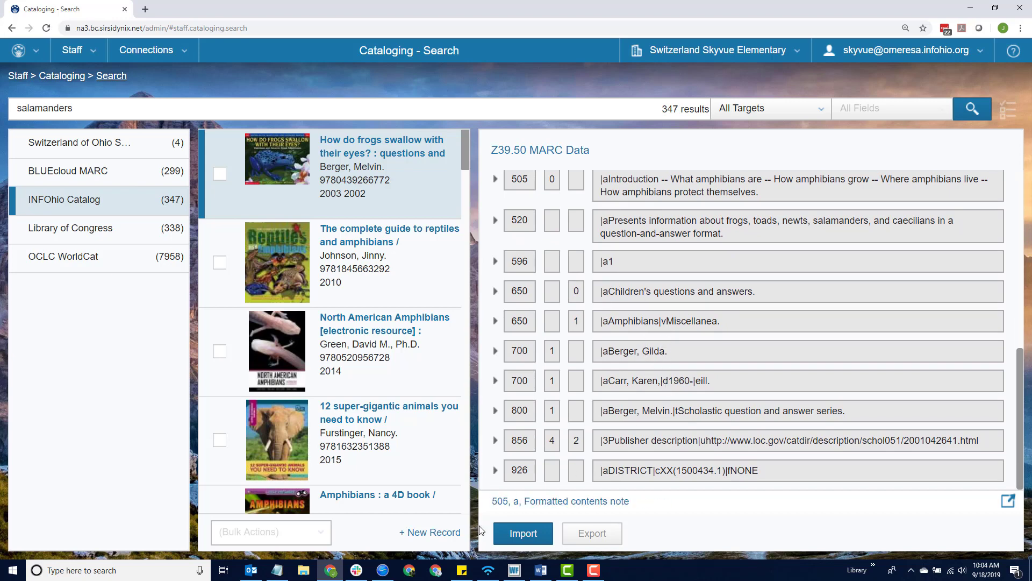
{"action": "left_click", "coordinate": [524, 536]}
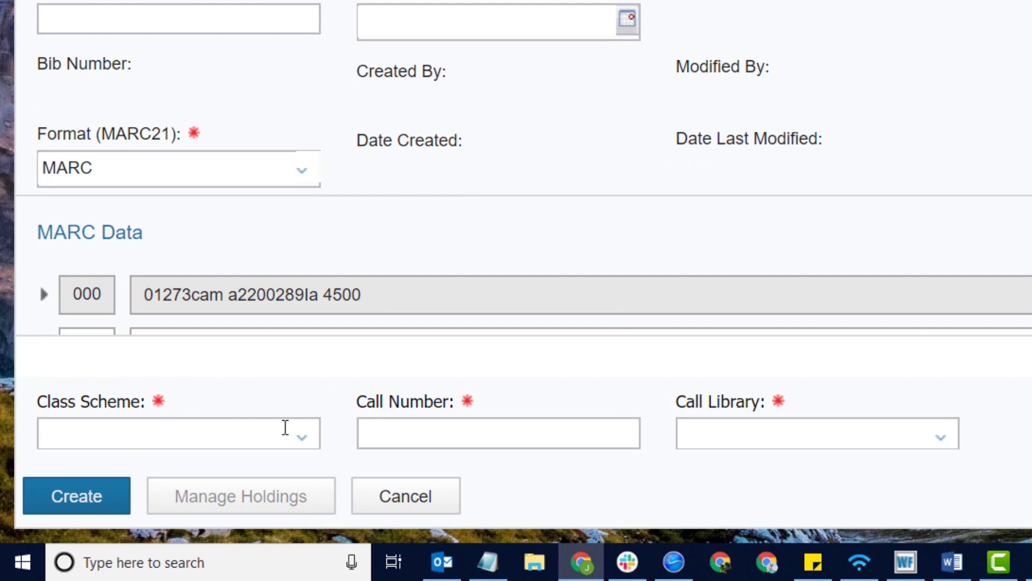
Create the imported record with class scheme ATDEWEYLOC, call number "auto" and call library SSKY.
{"action": "left_click", "coordinate": [296, 432]}
{"action": "left_click", "coordinate": [300, 438]}
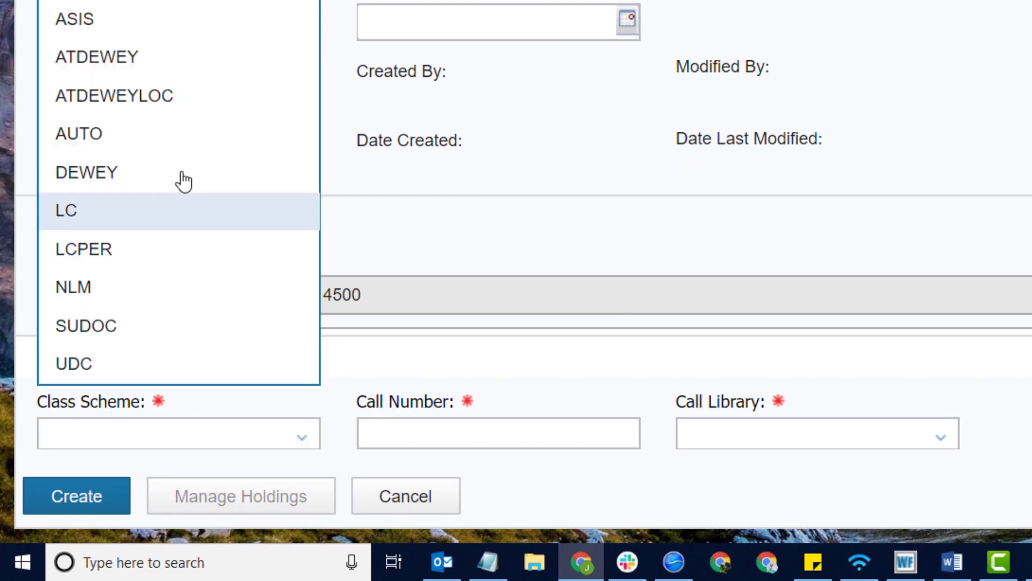
{"action": "left_click", "coordinate": [183, 108]}
{"action": "left_click", "coordinate": [410, 423]}
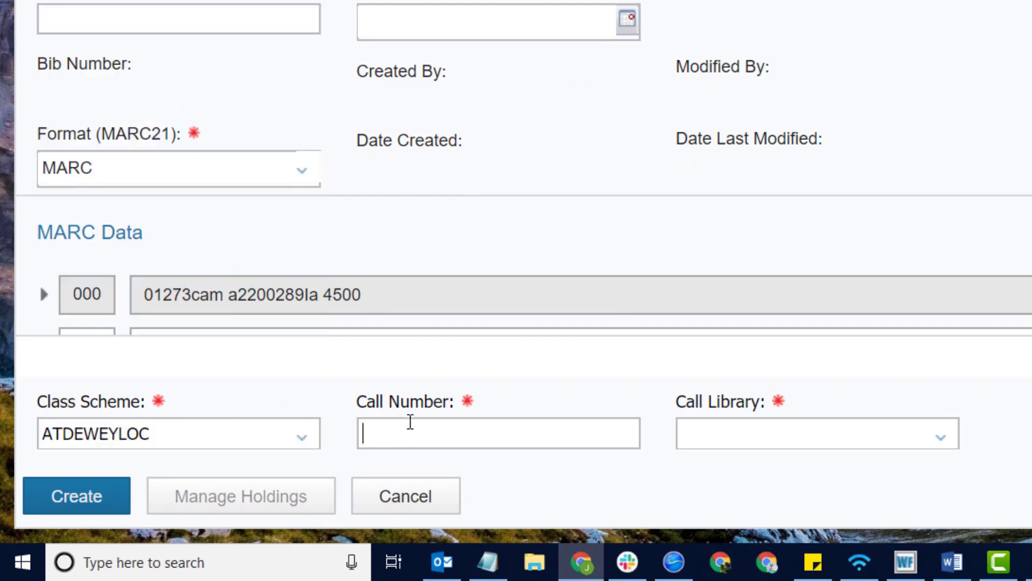
{"action": "type", "text": "auto"}
{"action": "left_click", "coordinate": [946, 440]}
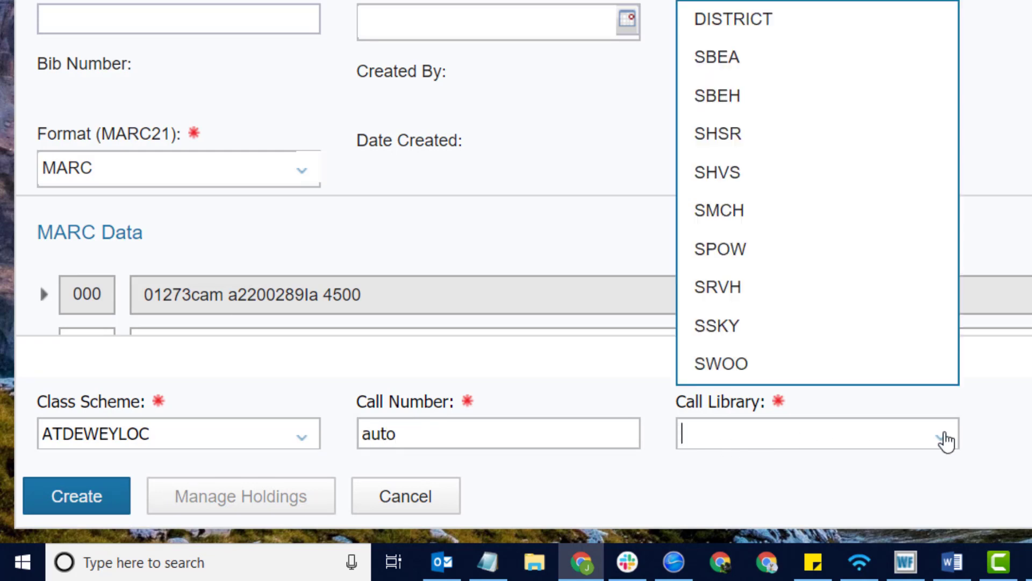
{"action": "left_click", "coordinate": [924, 338]}
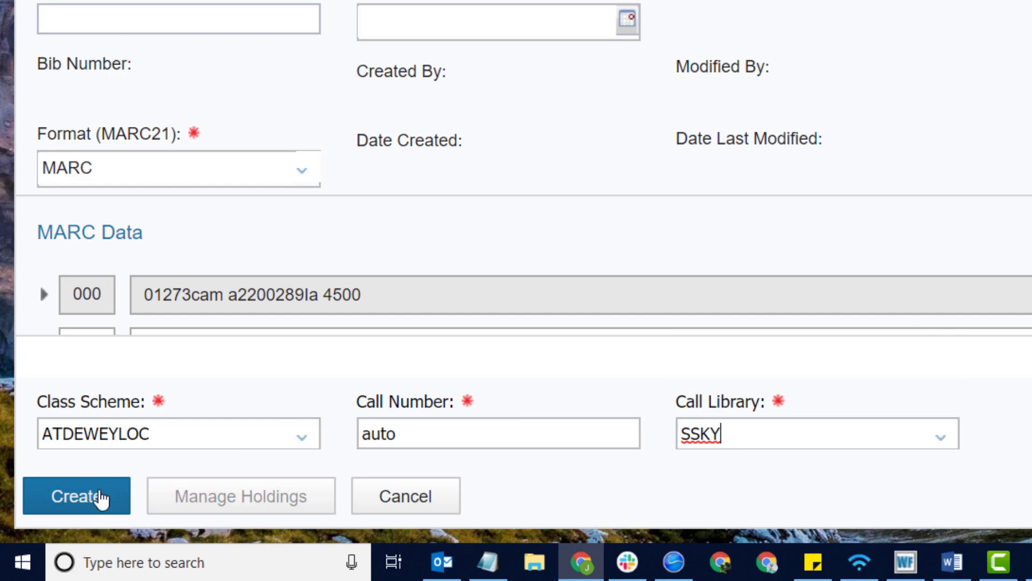
{"action": "left_click", "coordinate": [91, 499]}
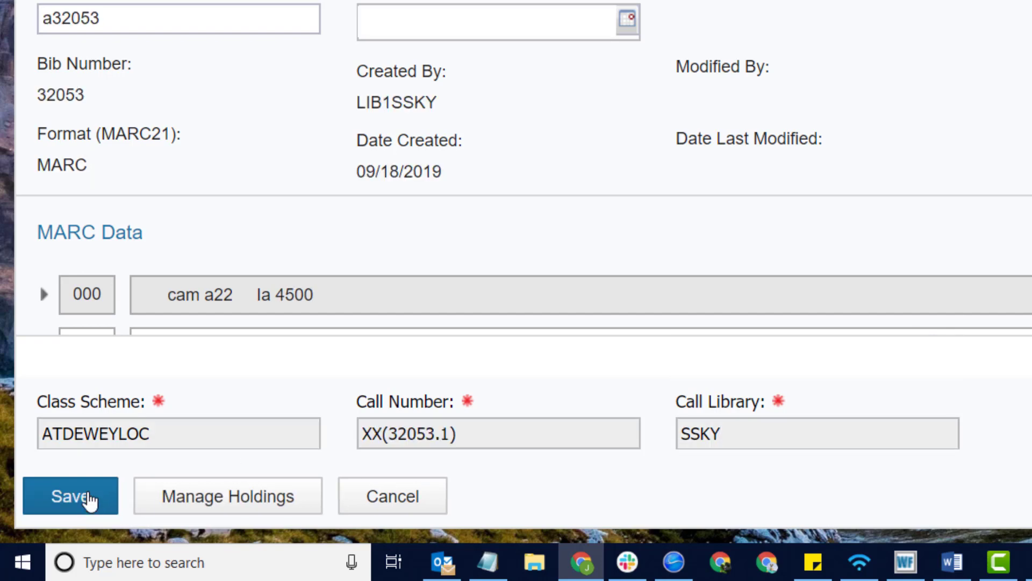
Start a new item in the imported title's holdings with barcode "auto" and item type NONFICTION.
{"action": "left_click", "coordinate": [207, 502]}
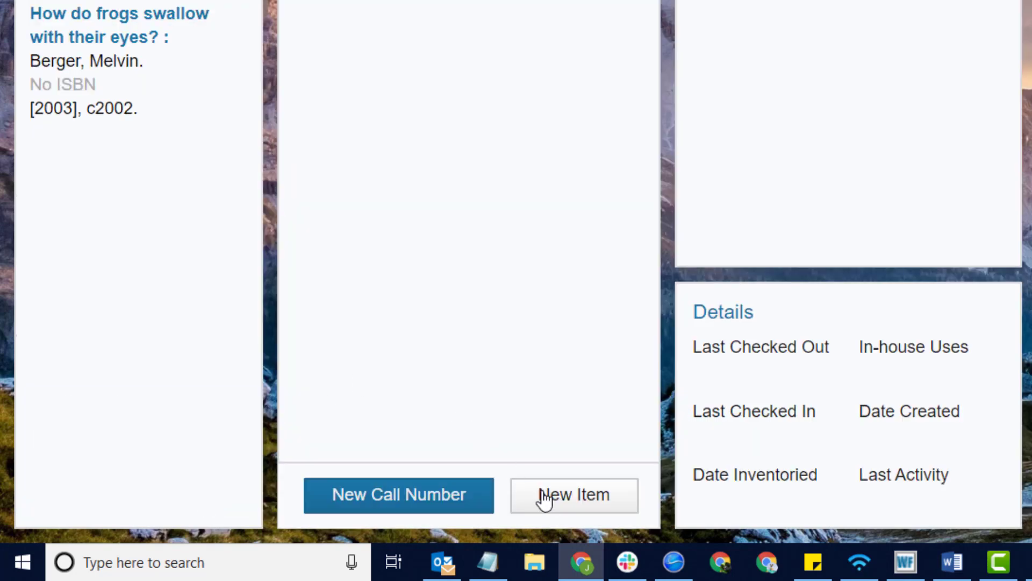
{"action": "left_click", "coordinate": [553, 502]}
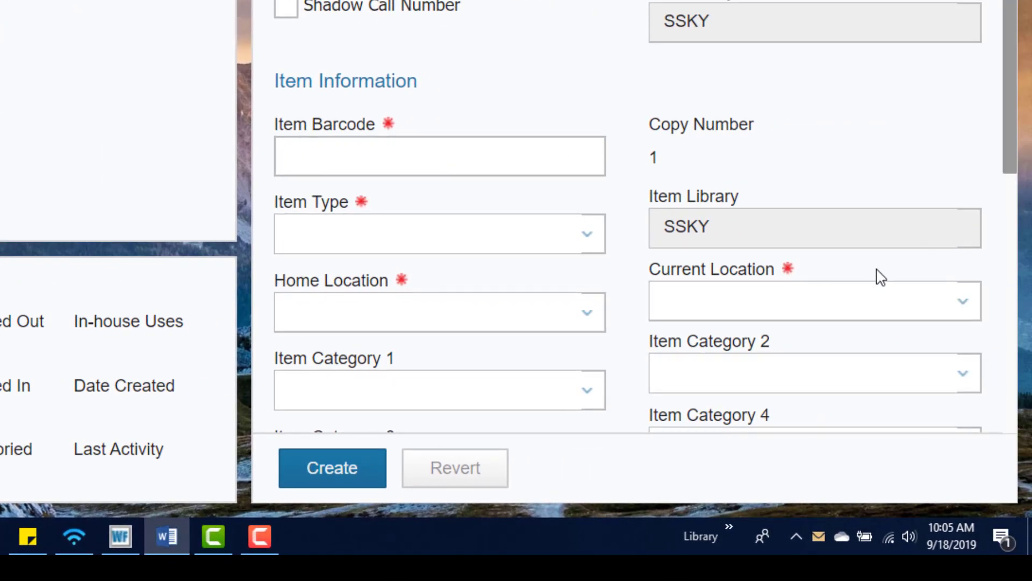
{"action": "left_click", "coordinate": [485, 151]}
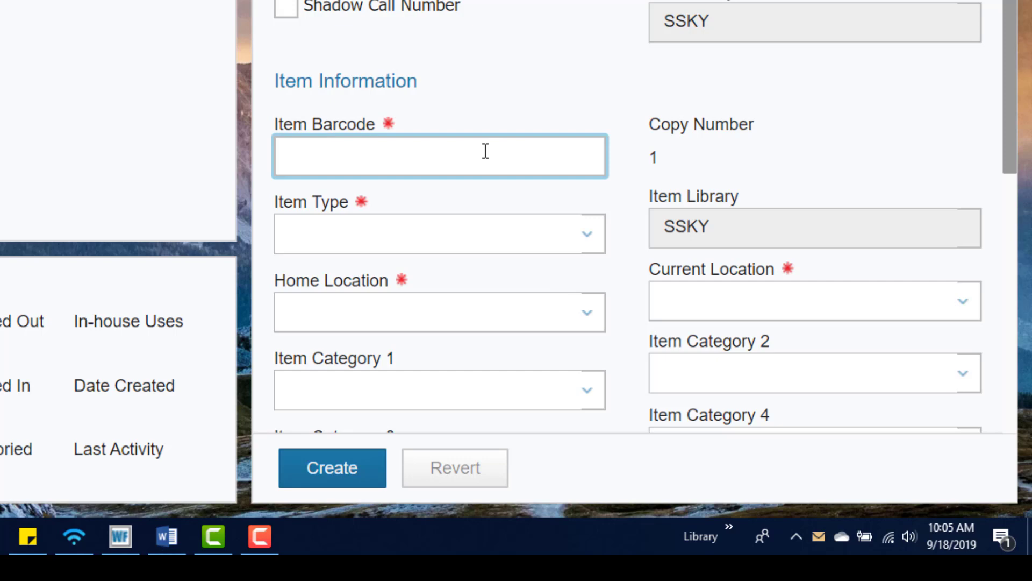
{"action": "type", "text": "auto"}
{"action": "key", "text": "Tab"}
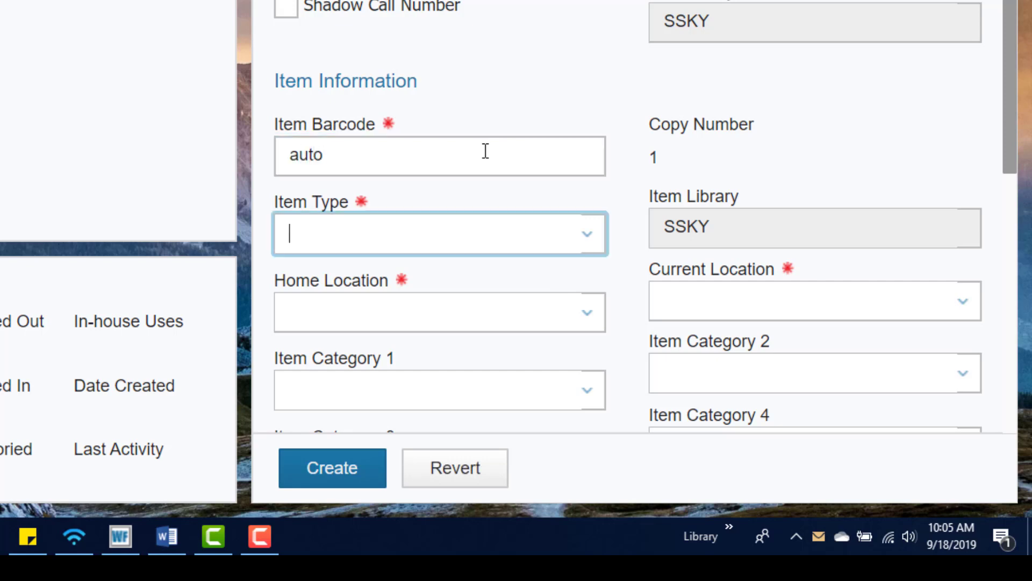
{"action": "type", "text": "n"}
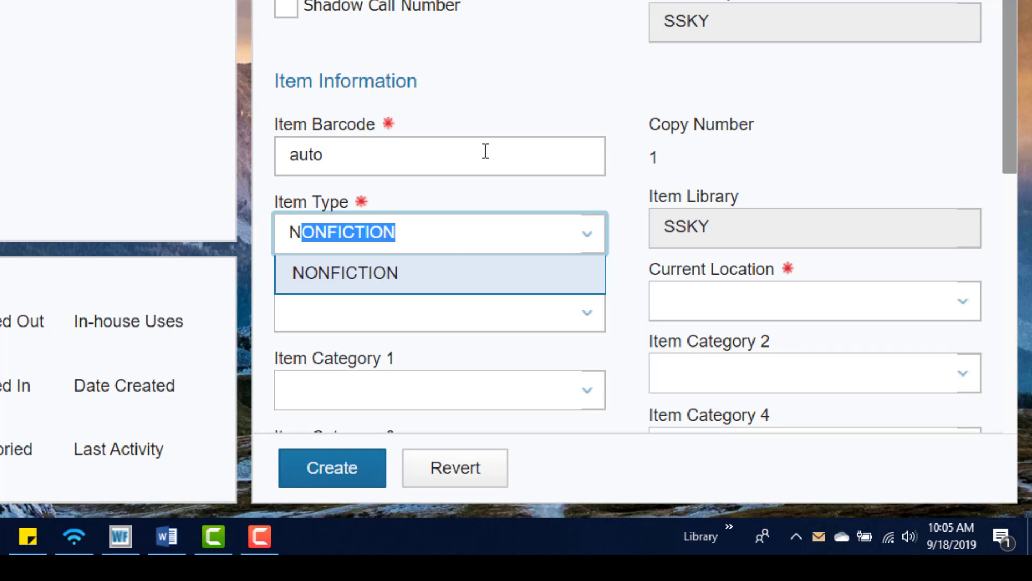
Set the new item's home location to AVAIL_SOON and its current location to AVAILABLE.
{"action": "left_click", "coordinate": [439, 322]}
{"action": "type", "text": "a"}
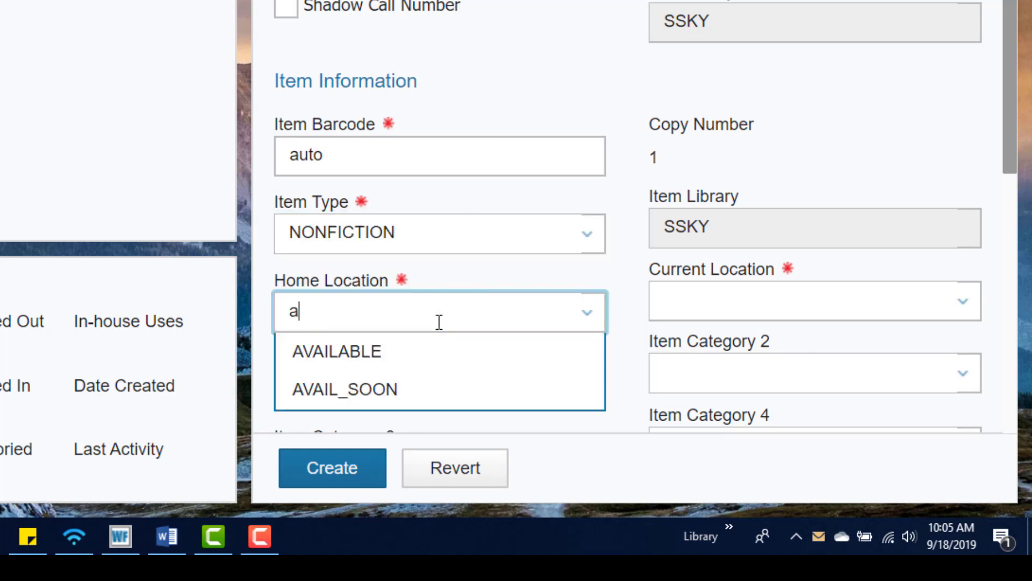
{"action": "key", "text": "Down"}
{"action": "key", "text": "Tab"}
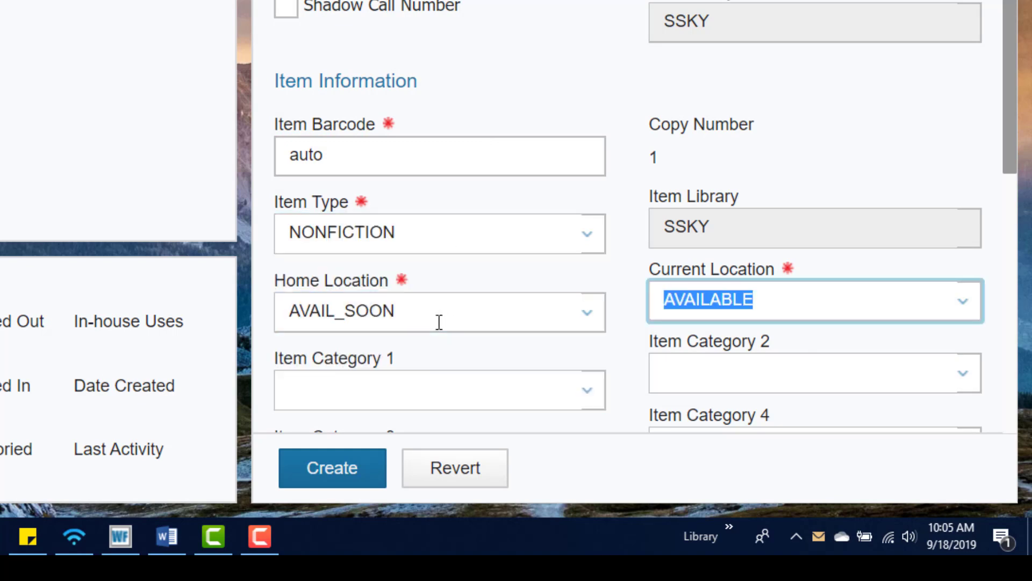
{"action": "key", "text": "Tab"}
Set the new item's Item Category 1 to BOOK and Item Category 2 to PTO/PTA.
{"action": "type", "text": "b"}
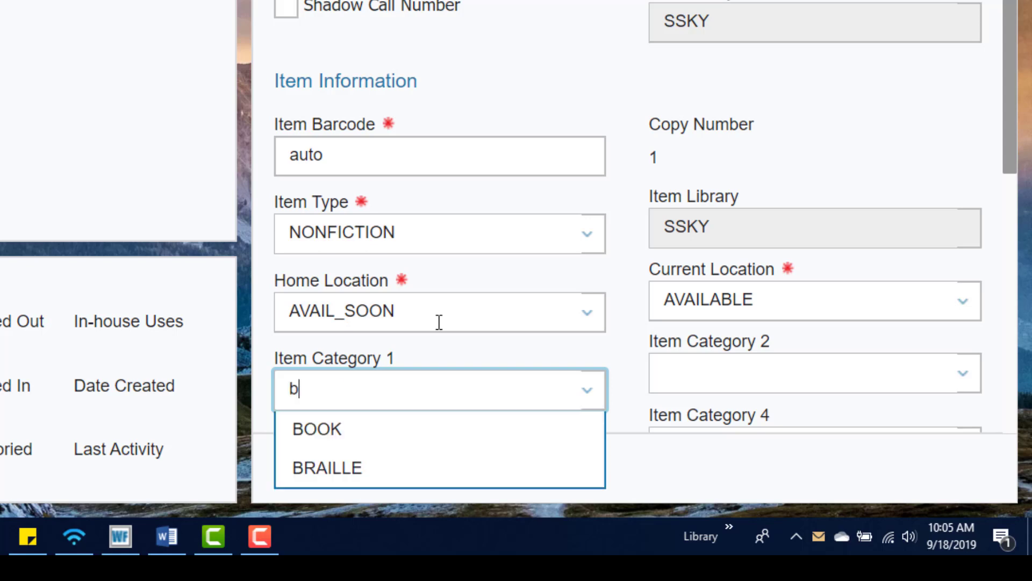
{"action": "key", "text": "Up"}
{"action": "key", "text": "Return"}
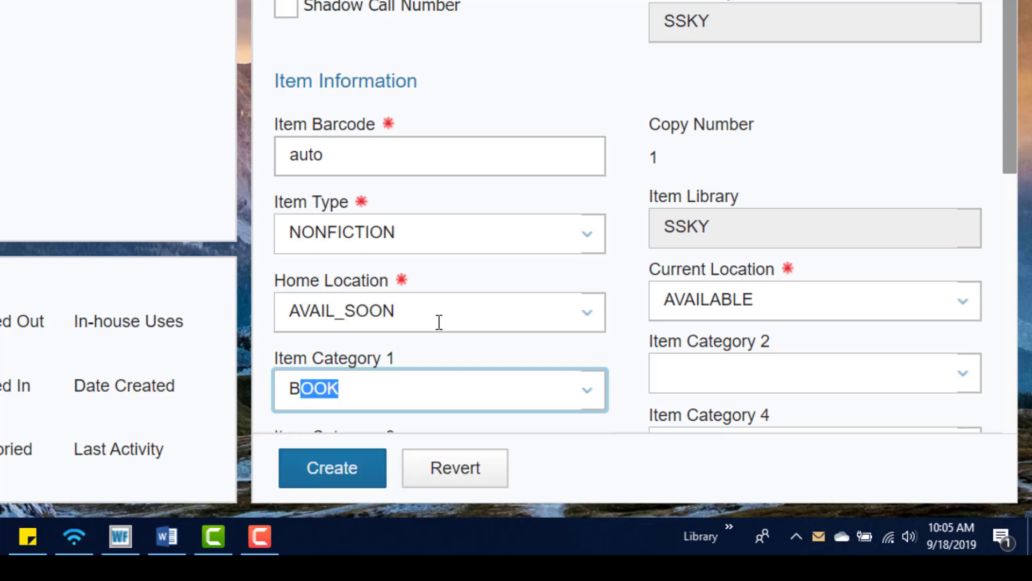
{"action": "key", "text": "Tab"}
{"action": "type", "text": "p"}
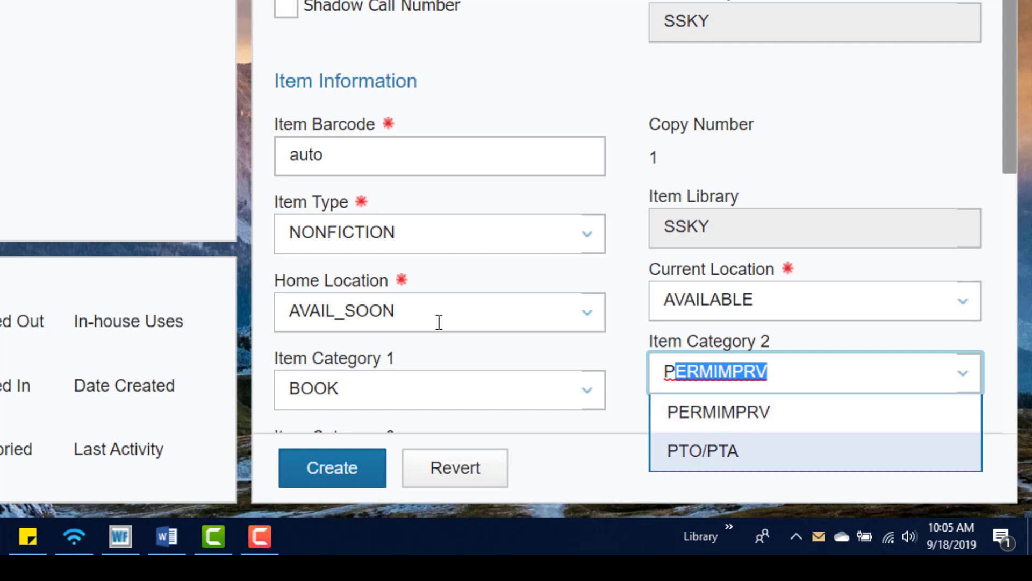
{"action": "key", "text": "Return"}
Mark the item as Circulate and Permanent, set its price to $12.34, and create it.
{"action": "scroll", "coordinate": [478, 320], "scroll_direction": "down", "scroll_amount": 3}
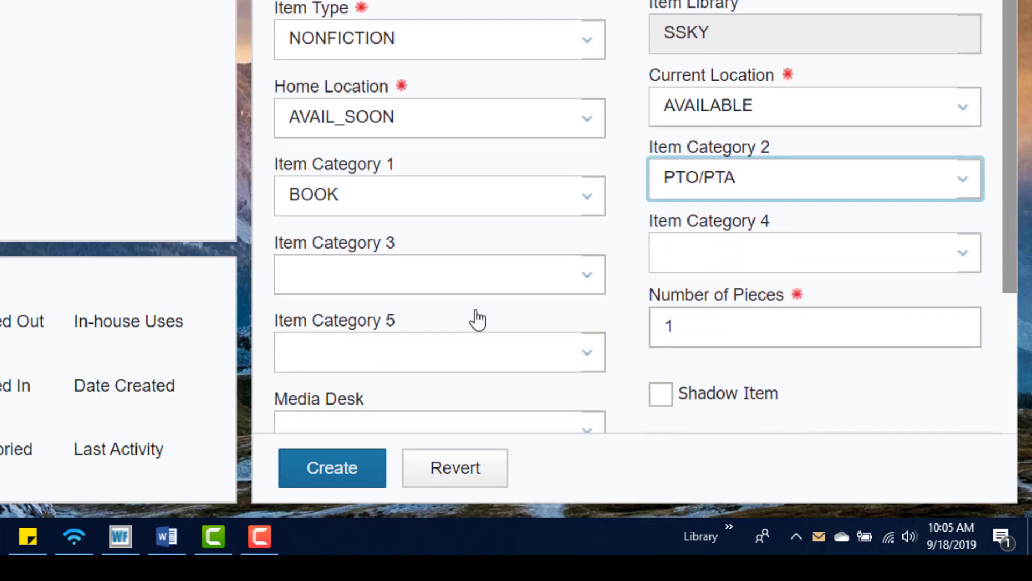
{"action": "scroll", "coordinate": [477, 320], "scroll_direction": "down", "scroll_amount": 4}
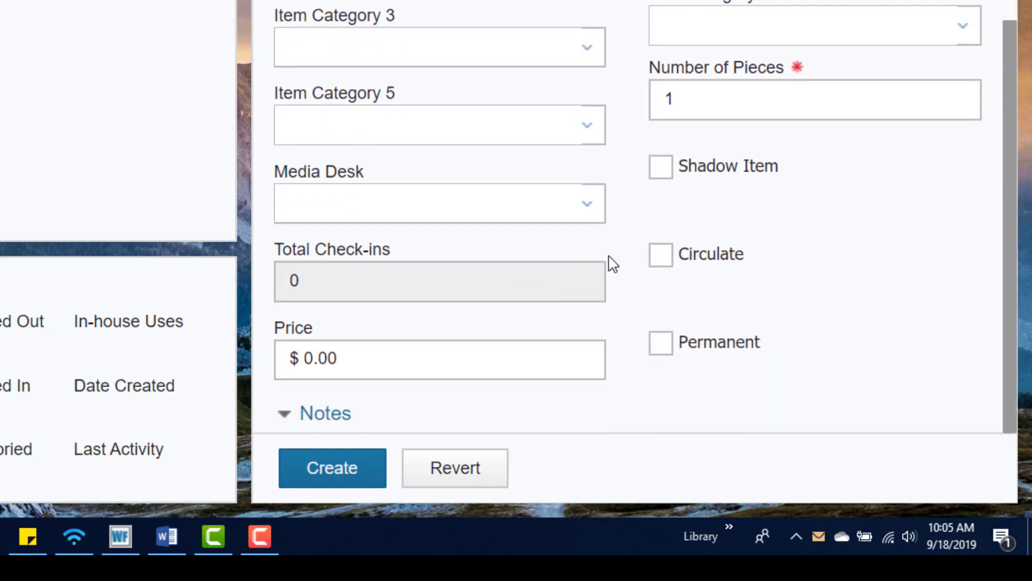
{"action": "left_click", "coordinate": [654, 263]}
{"action": "left_click", "coordinate": [662, 350]}
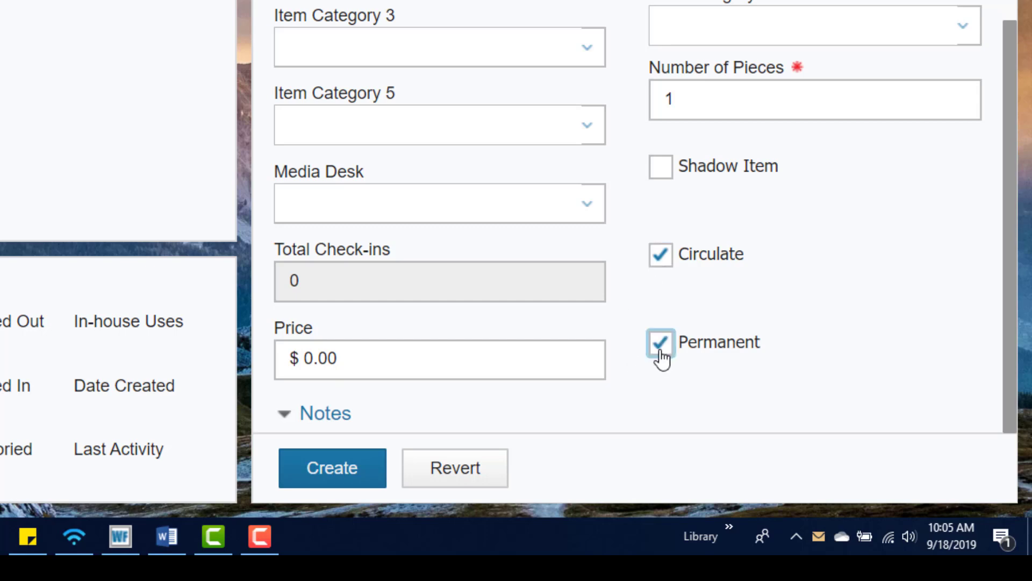
{"action": "left_click", "coordinate": [306, 360]}
{"action": "type", "text": "12.34"}
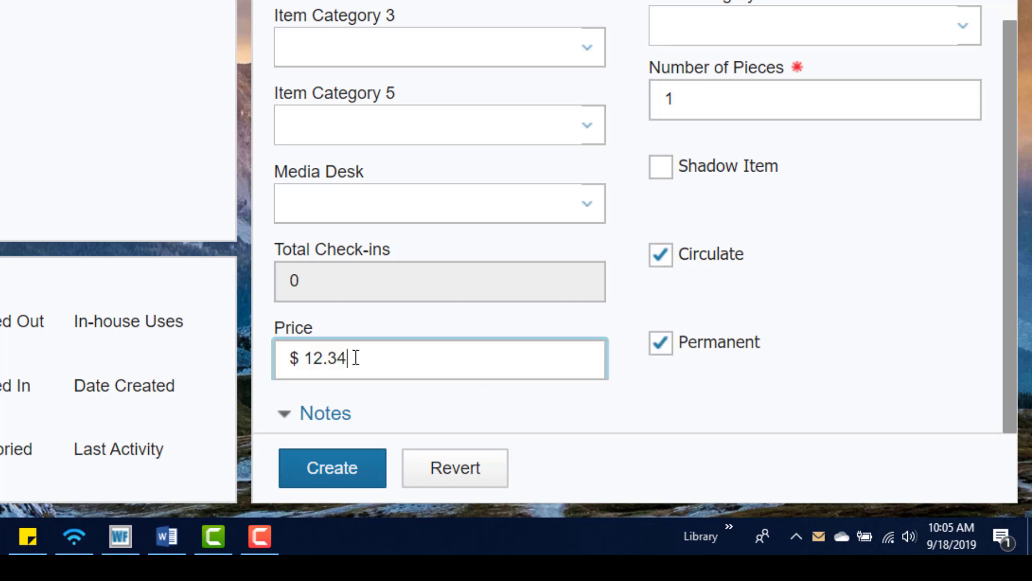
{"action": "scroll", "coordinate": [357, 353], "scroll_direction": "up", "scroll_amount": 7}
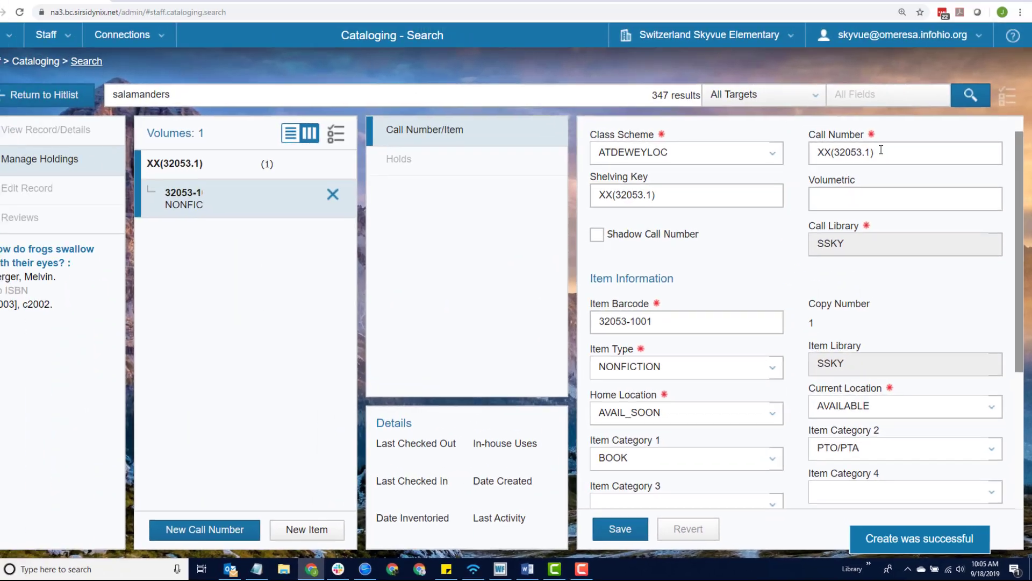
Change the frog title's call number to 590 BER and save the record.
{"action": "type", "text": "590"}
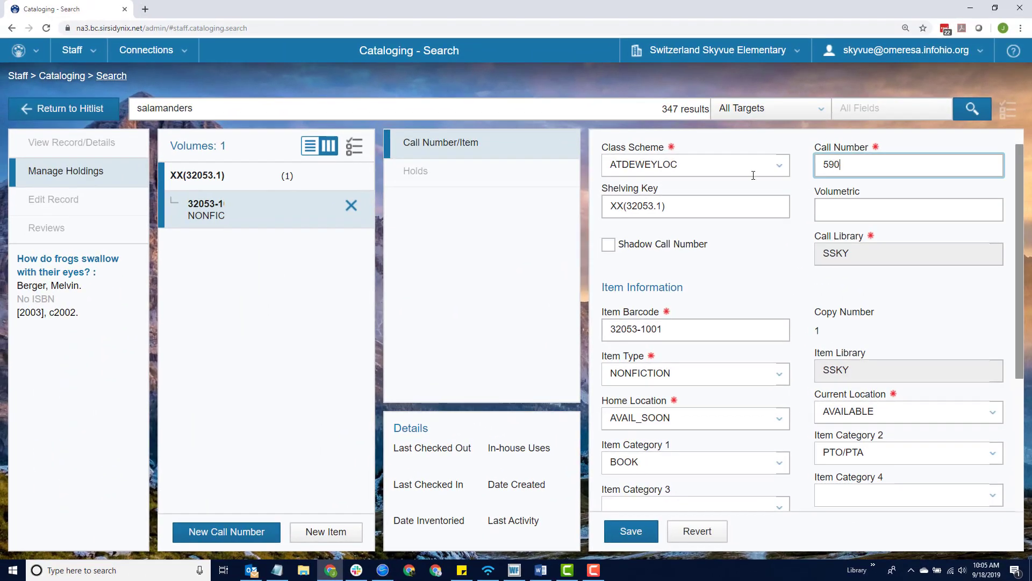
{"action": "type", "text": " BER"}
{"action": "left_click", "coordinate": [644, 533]}
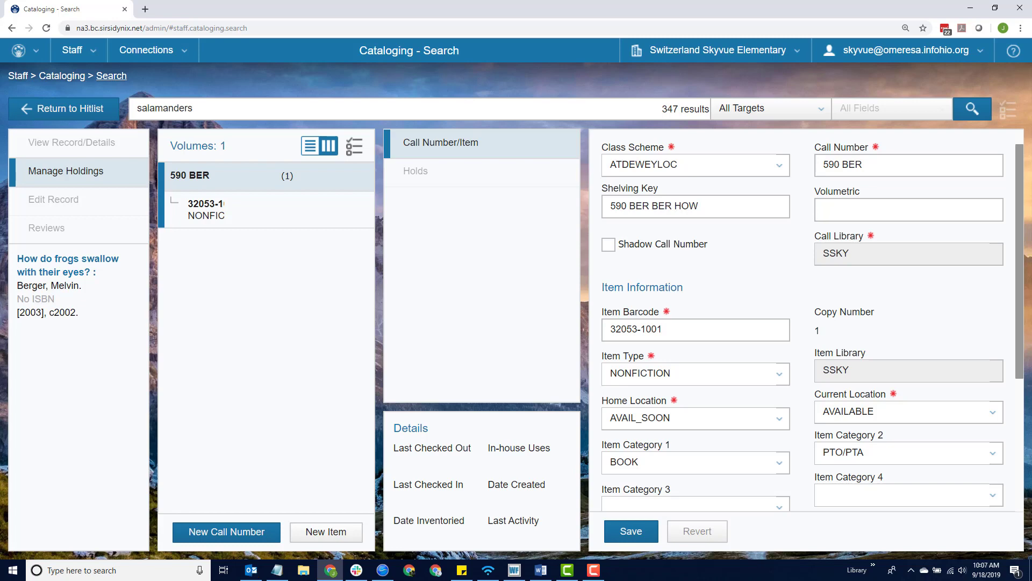
Change the frog item's home location to AVAILABLE and save it.
{"action": "left_click", "coordinate": [778, 423]}
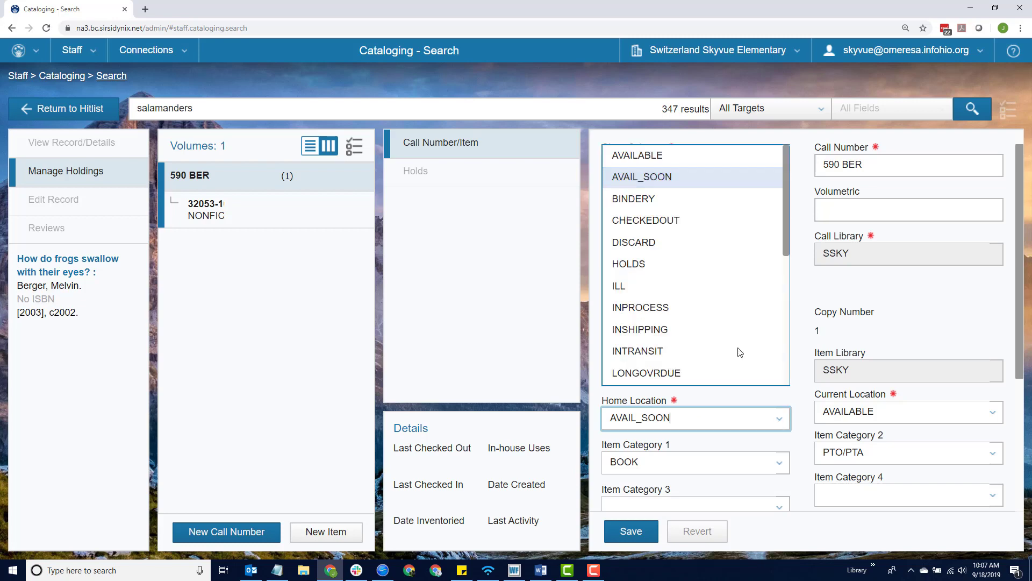
{"action": "left_click", "coordinate": [672, 156]}
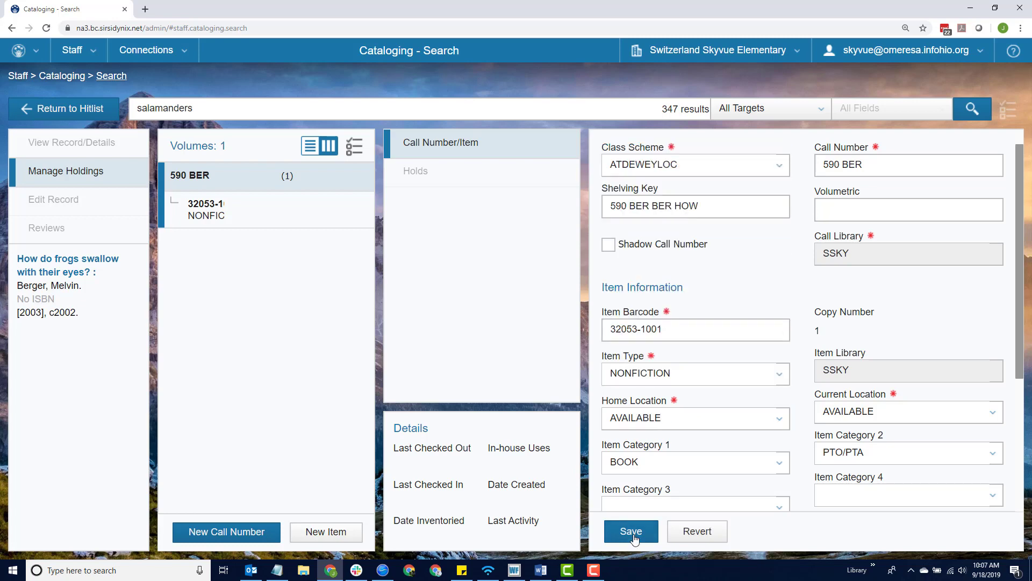
{"action": "left_click", "coordinate": [632, 533]}
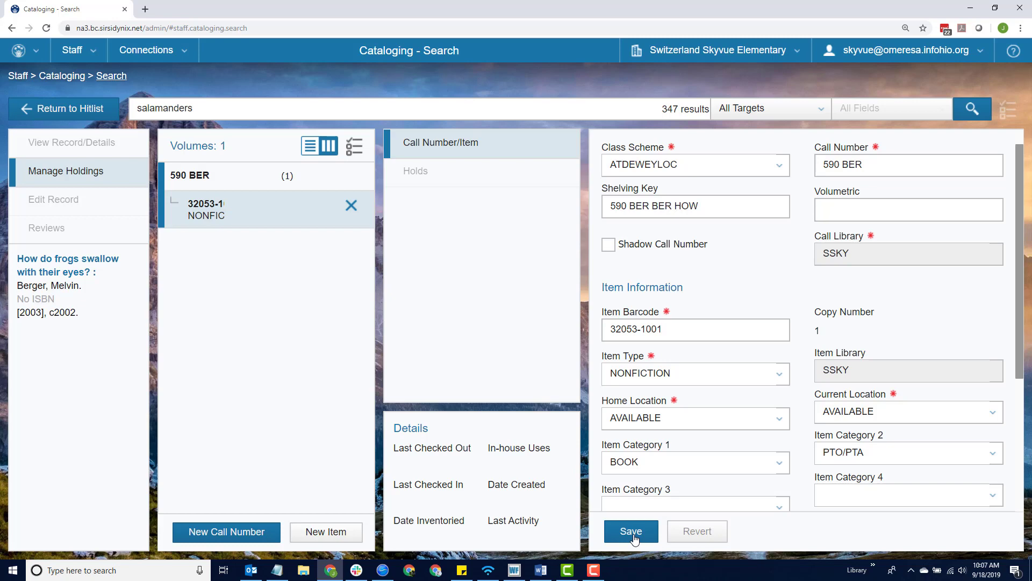
Switch to SirsiDynix Symphony WorkFlows and set up a new INFOhio "LBL : Item Labels" report named "New books".
{"action": "left_click", "coordinate": [517, 573]}
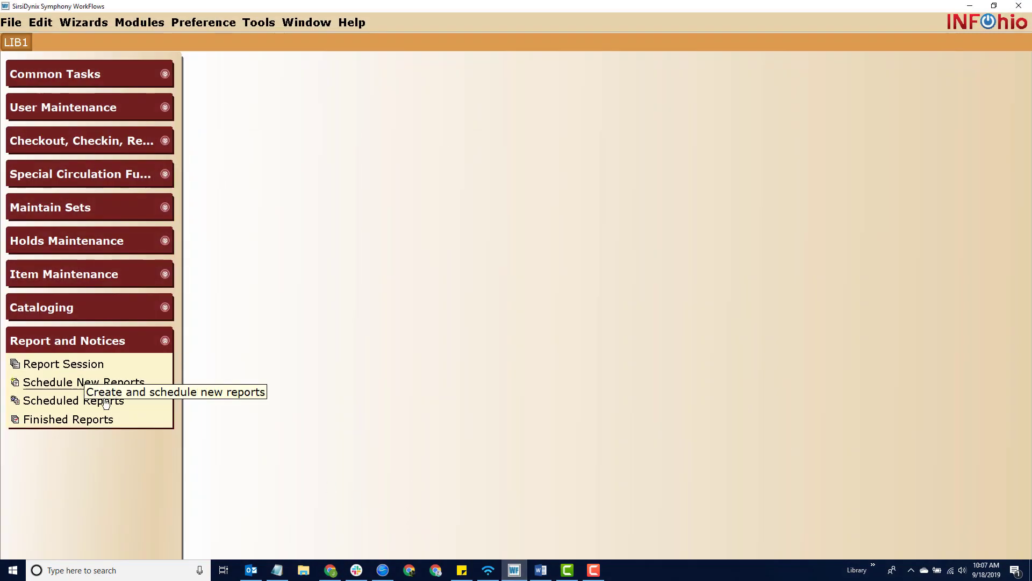
{"action": "left_click", "coordinate": [138, 383]}
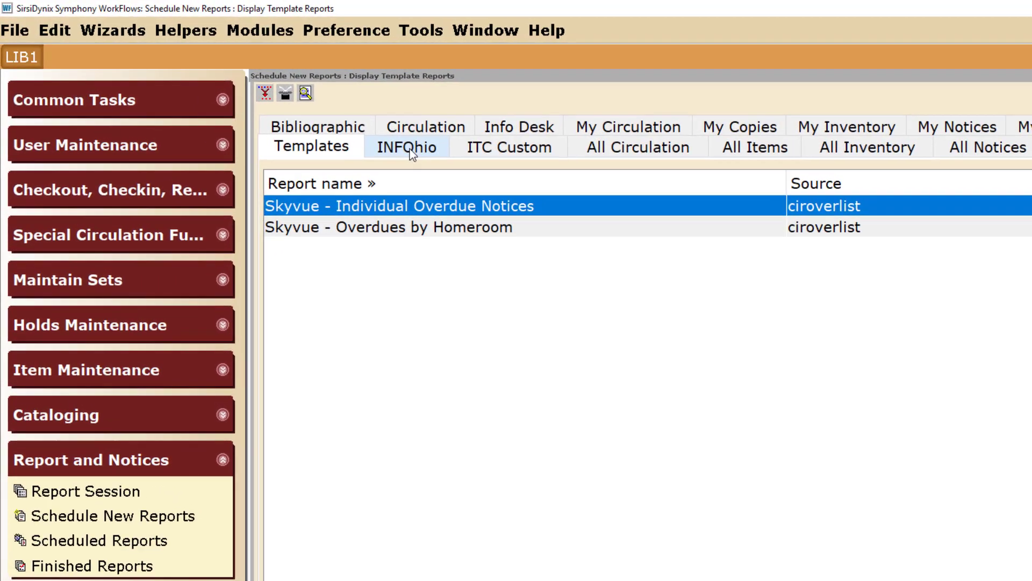
{"action": "left_click", "coordinate": [303, 108]}
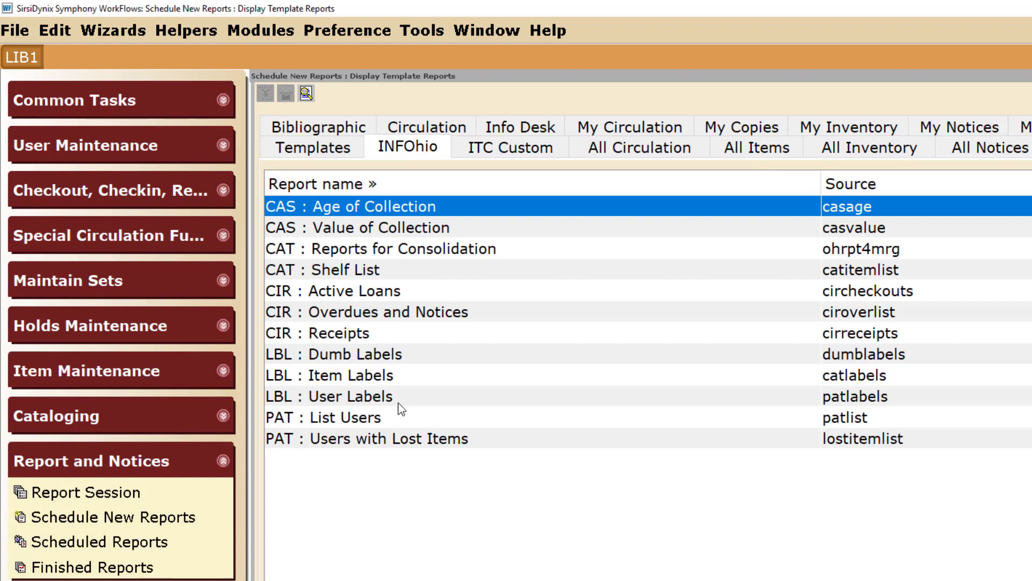
{"action": "double_click", "coordinate": [410, 375]}
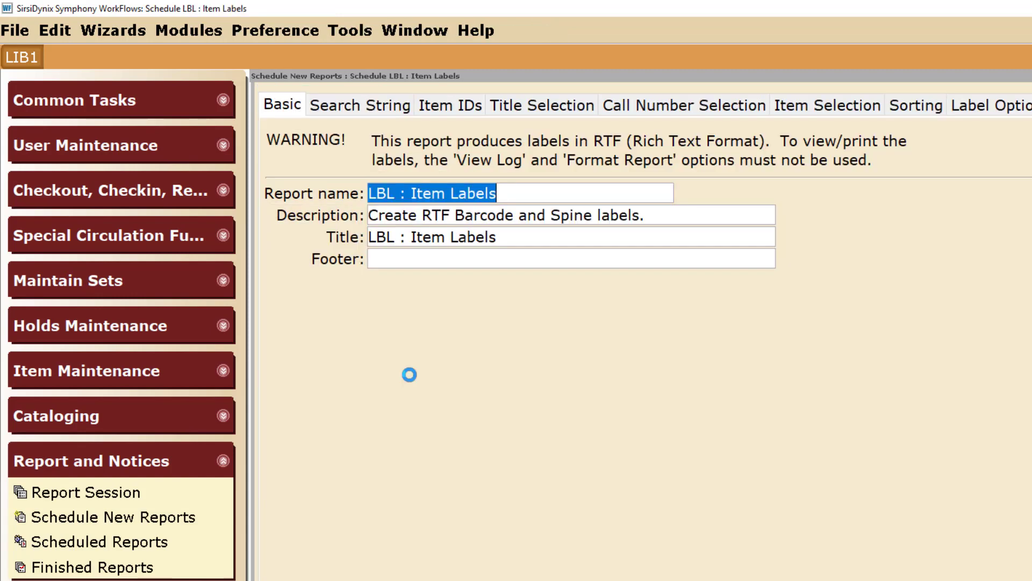
{"action": "type", "text": "New books"}
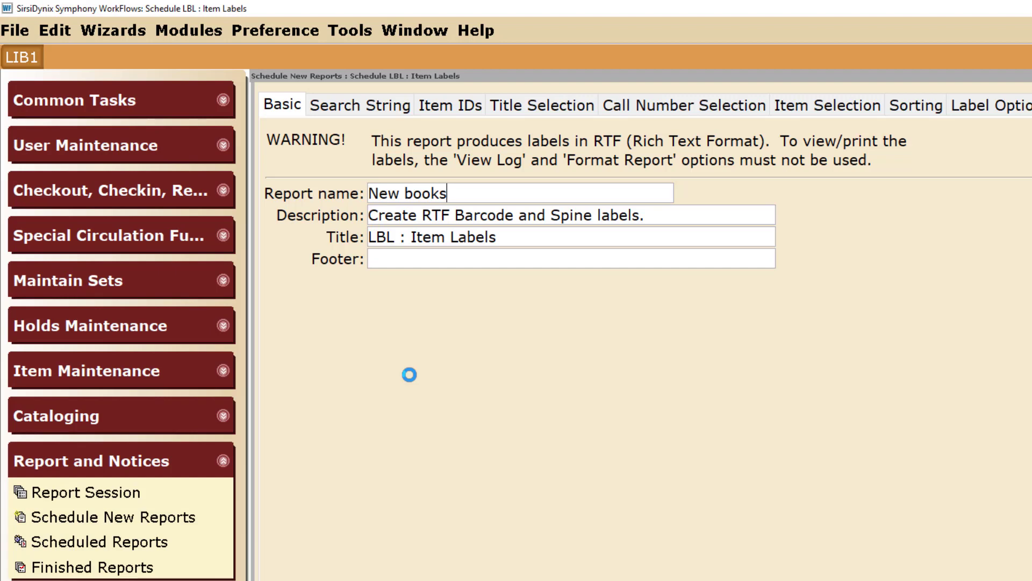
Limit the label report's item selection to the SSKY library.
{"action": "left_click", "coordinate": [831, 109]}
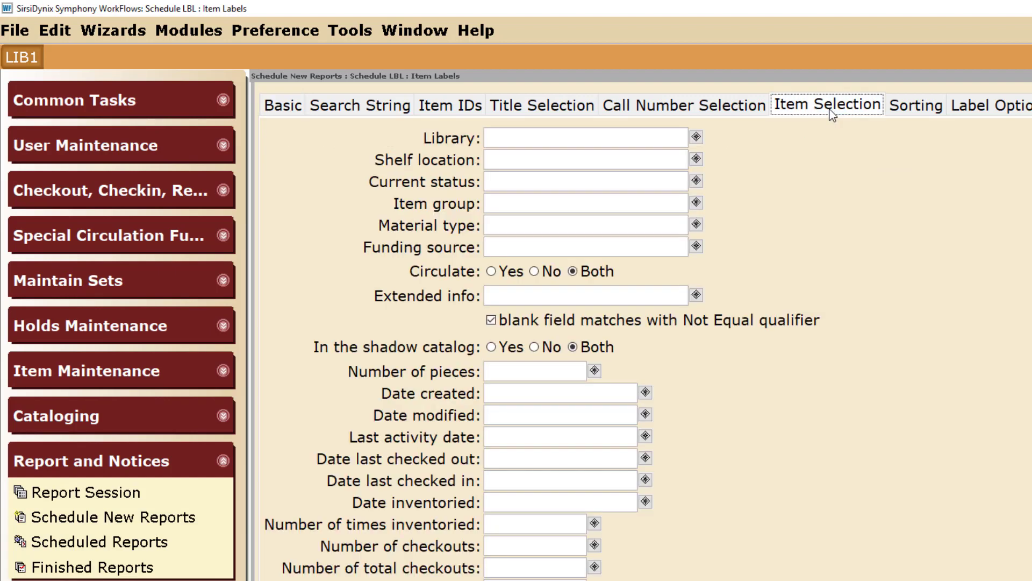
{"action": "left_click", "coordinate": [696, 138]}
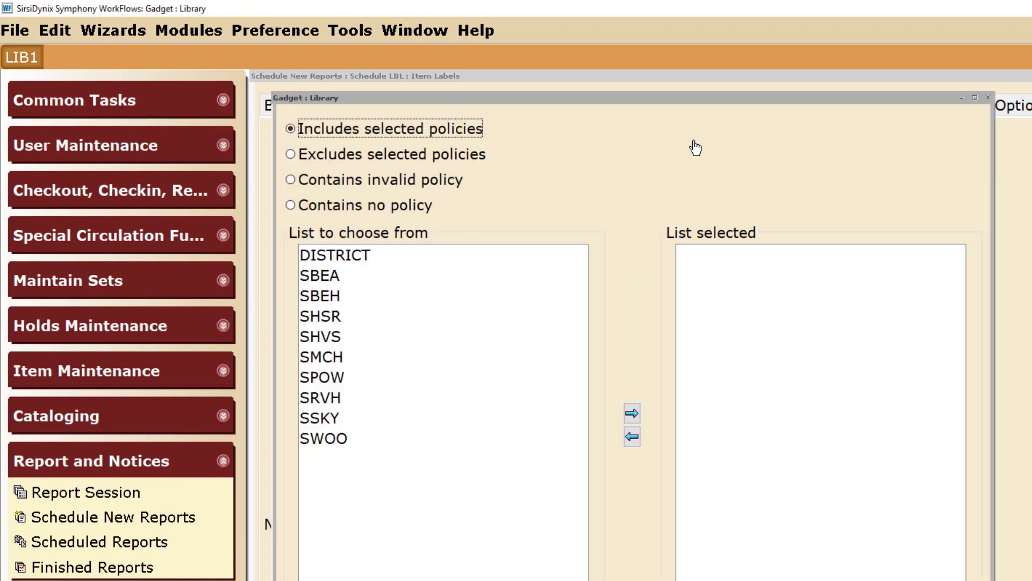
{"action": "left_click", "coordinate": [323, 419]}
{"action": "double_click", "coordinate": [323, 419]}
{"action": "left_click", "coordinate": [602, 580]}
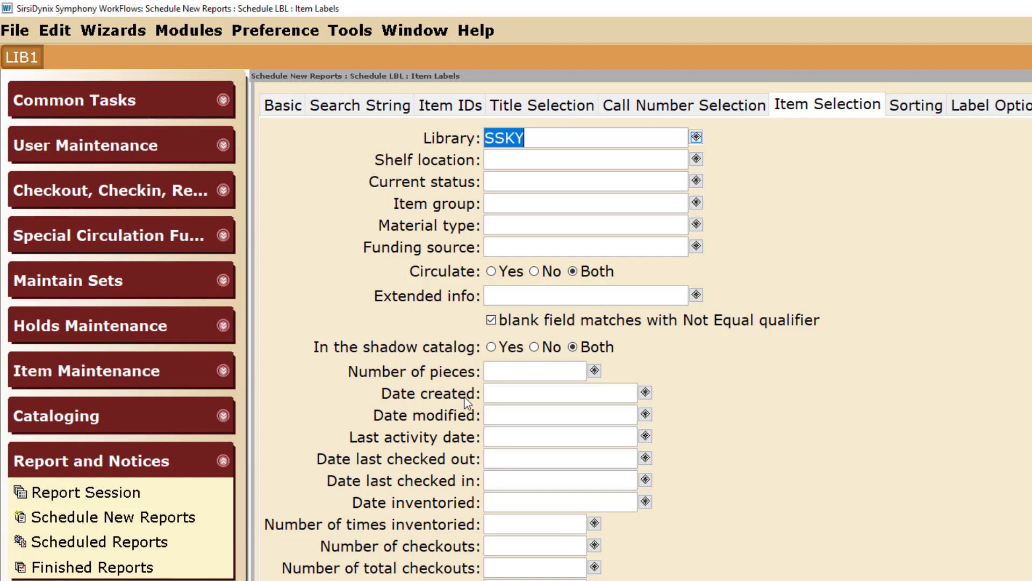
Limit the item selection to items created from 09/17/2019 through 09/18/2019, and run the report.
{"action": "left_click", "coordinate": [646, 393]}
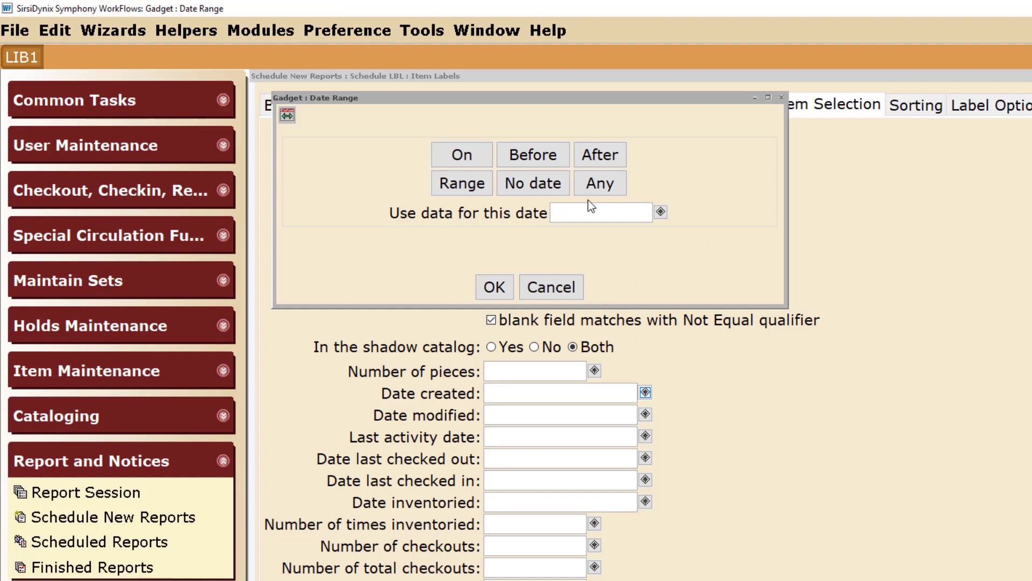
{"action": "left_click", "coordinate": [471, 184]}
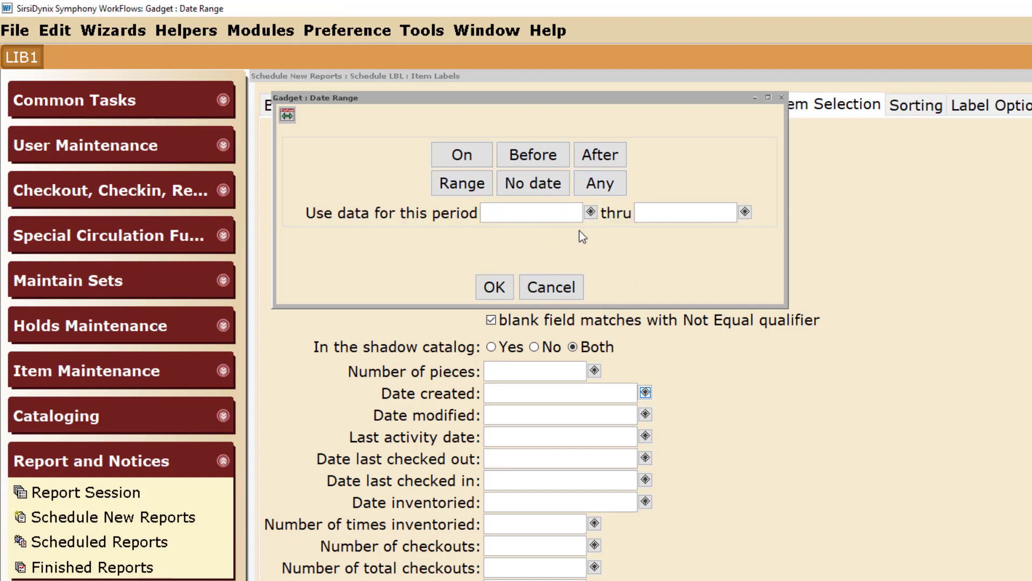
{"action": "left_click", "coordinate": [590, 210]}
{"action": "left_click", "coordinate": [487, 276]}
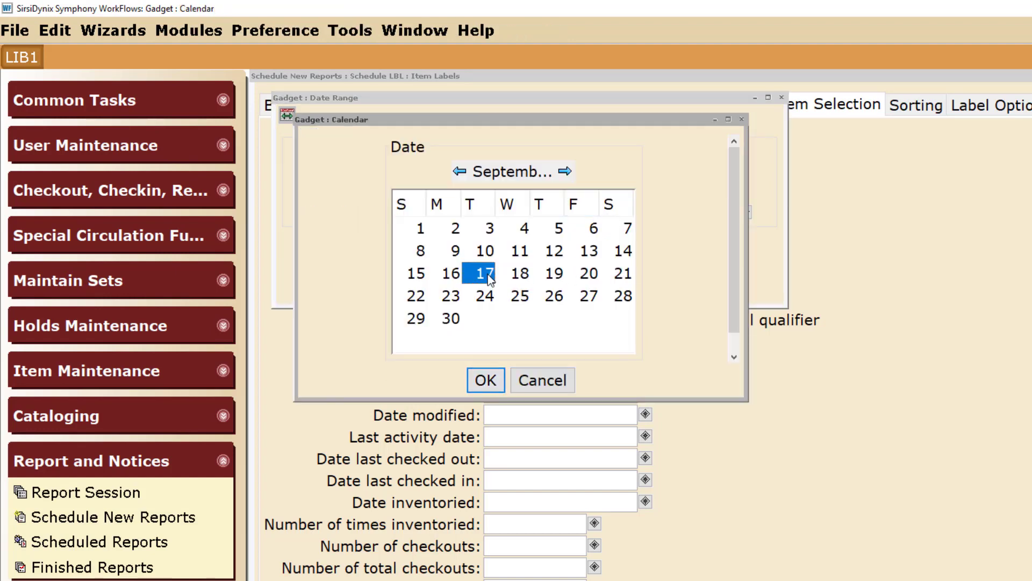
{"action": "left_click", "coordinate": [485, 380]}
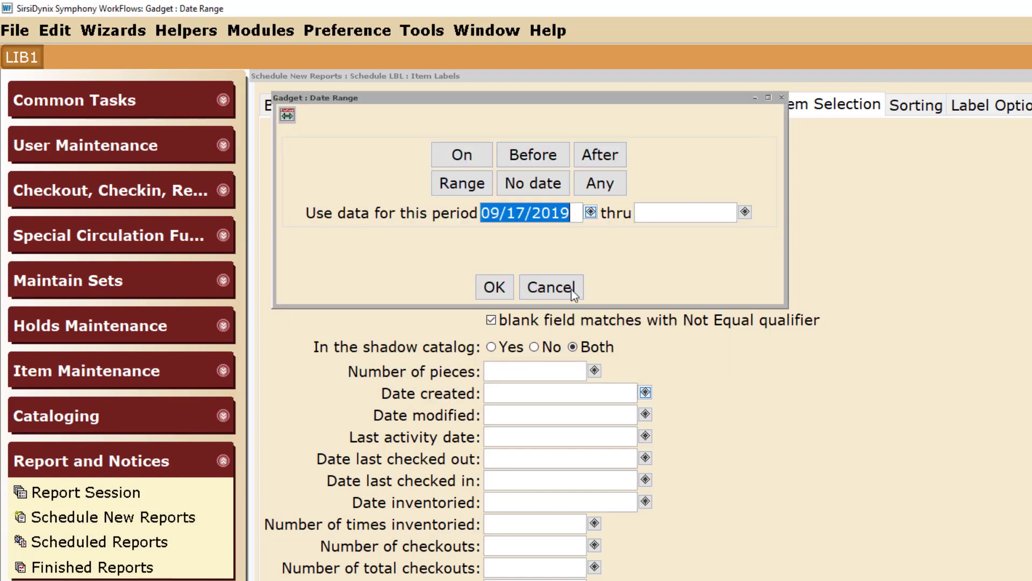
{"action": "left_click", "coordinate": [746, 212]}
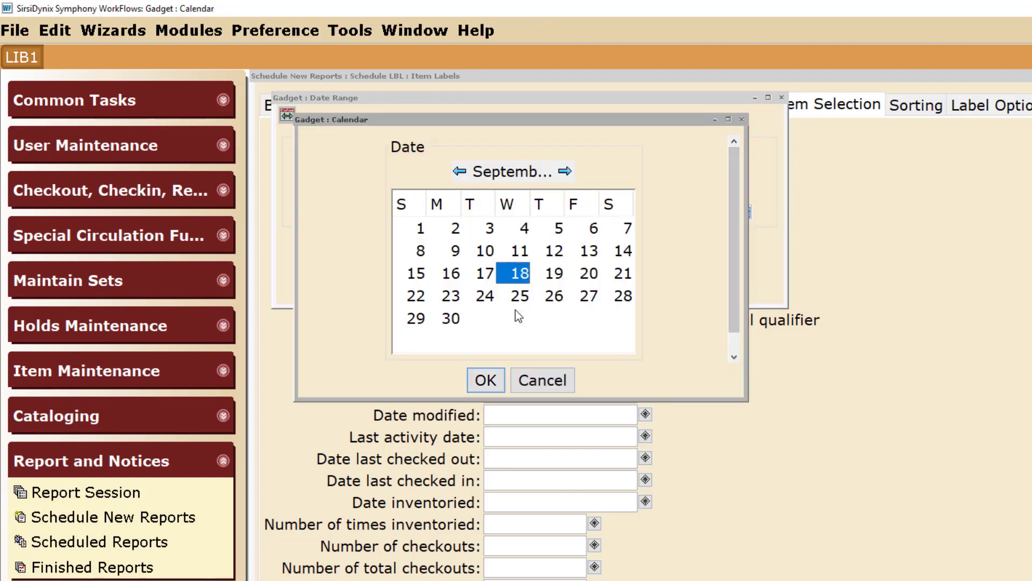
{"action": "left_click", "coordinate": [486, 380]}
{"action": "left_click", "coordinate": [494, 287]}
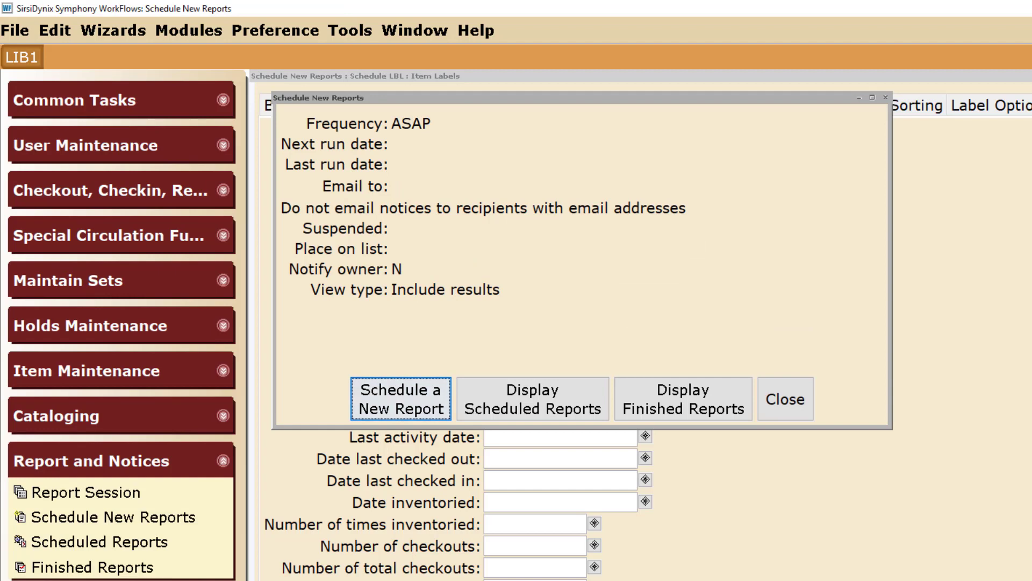
Open the finished "New books" report with only its result, leaving out the log and report formatting.
{"action": "left_click", "coordinate": [684, 408]}
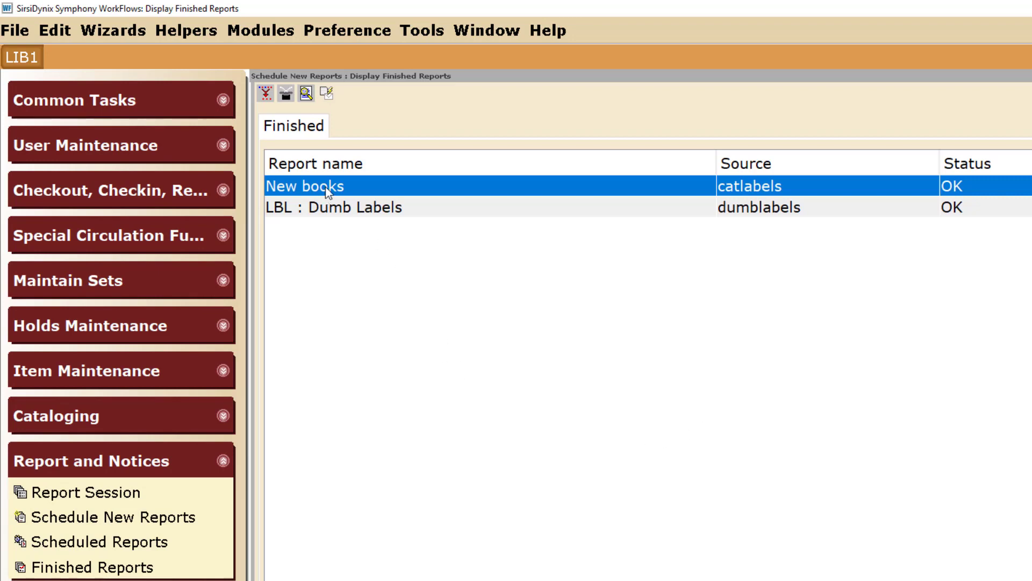
{"action": "double_click", "coordinate": [327, 187]}
{"action": "left_click", "coordinate": [317, 174]}
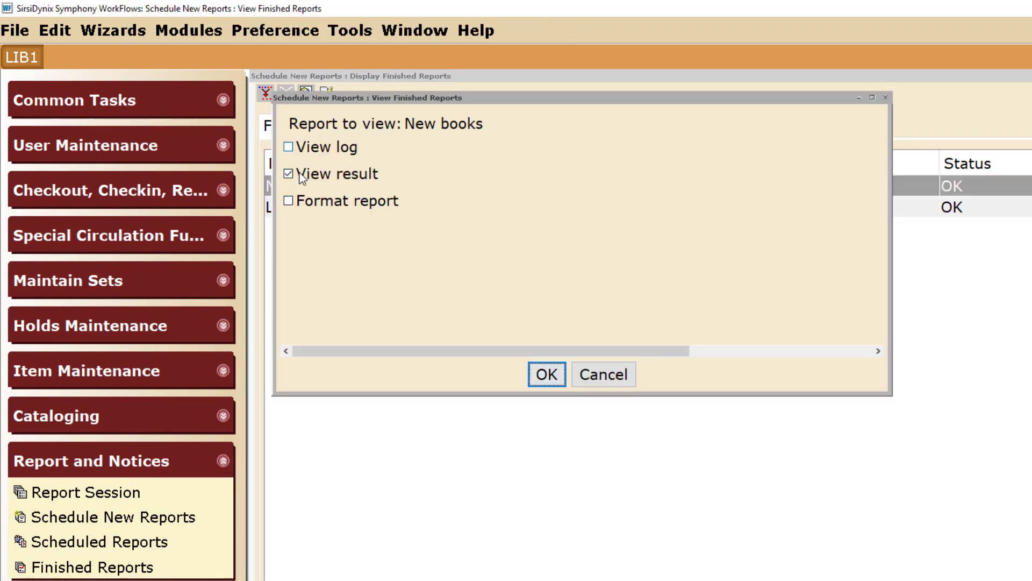
{"action": "left_click", "coordinate": [545, 377]}
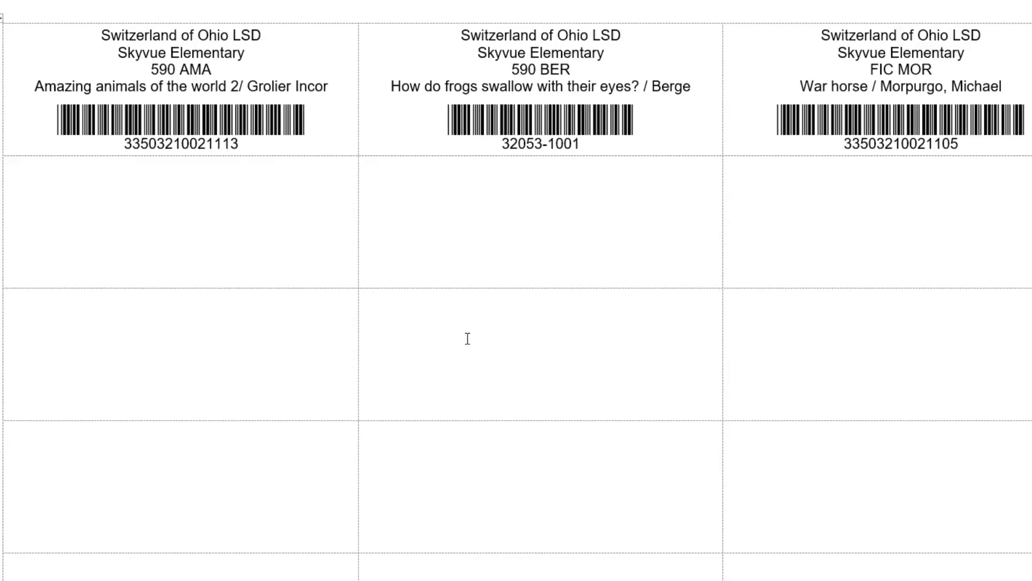
Examine the barcode numbers on the three generated item labels, highlighting each in turn.
{"action": "double_click", "coordinate": [152, 144]}
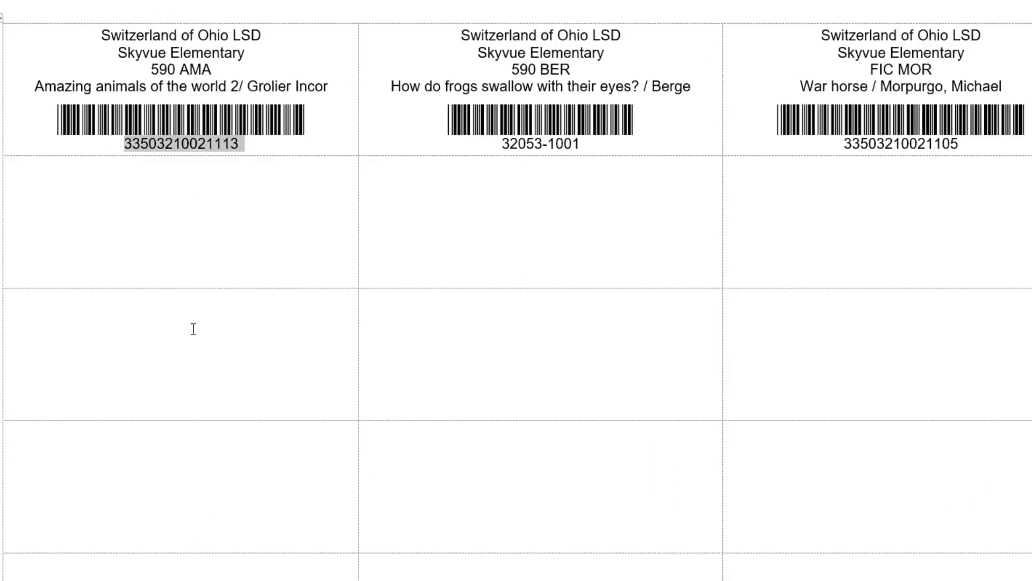
{"action": "double_click", "coordinate": [881, 144]}
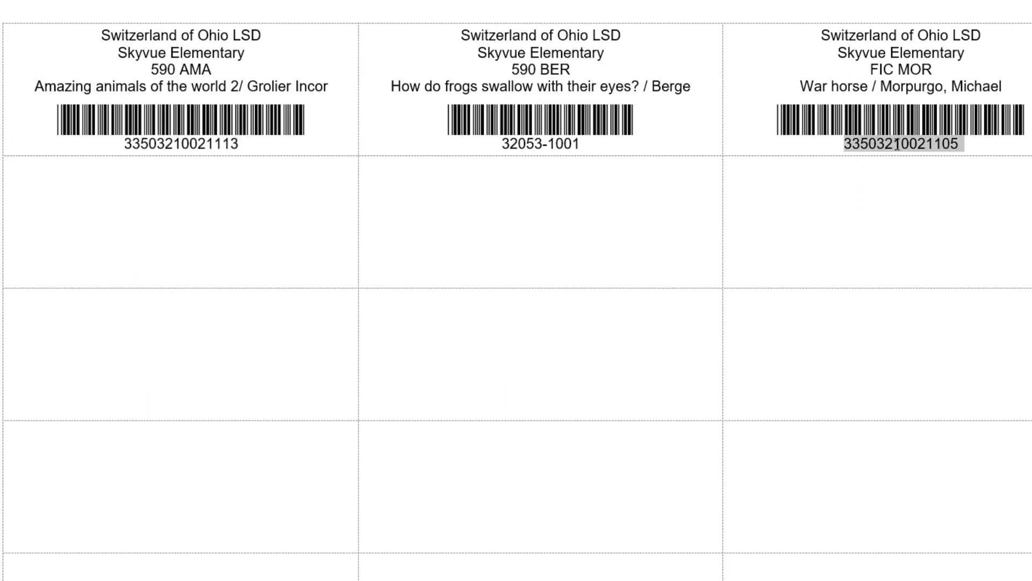
{"action": "left_click", "coordinate": [867, 169]}
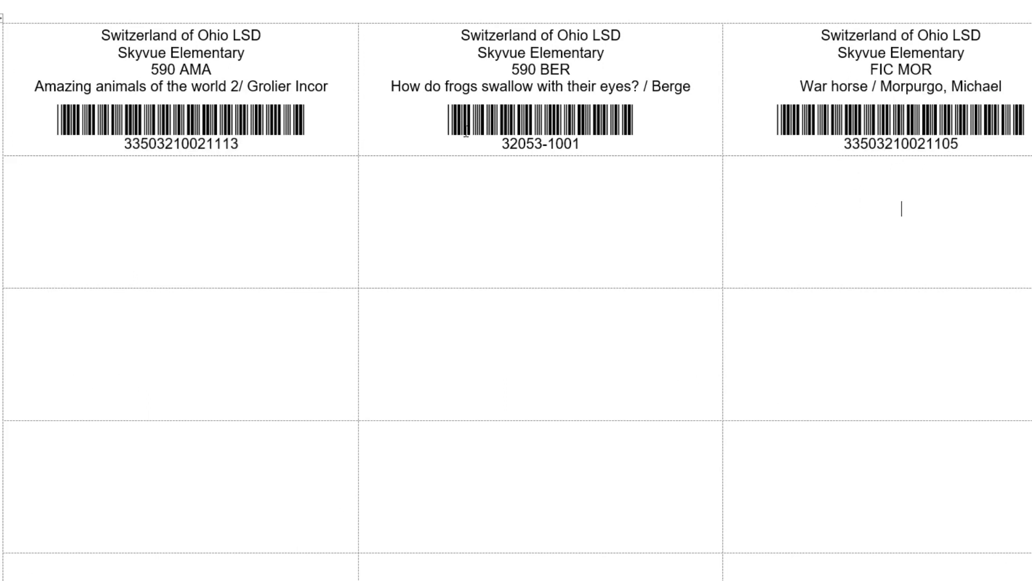
{"action": "left_click_drag", "start_coordinate": [490, 139], "coordinate": [606, 142]}
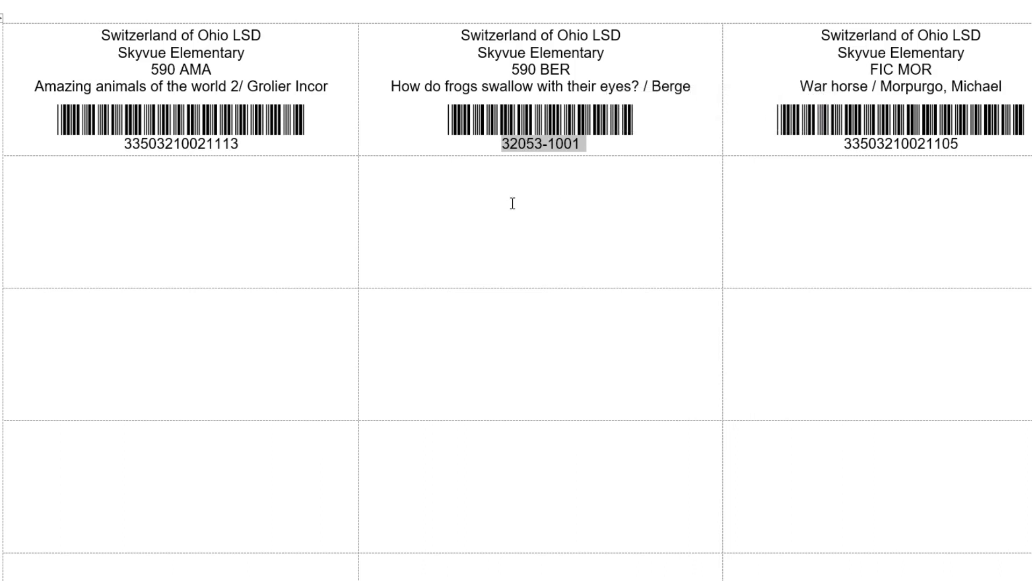